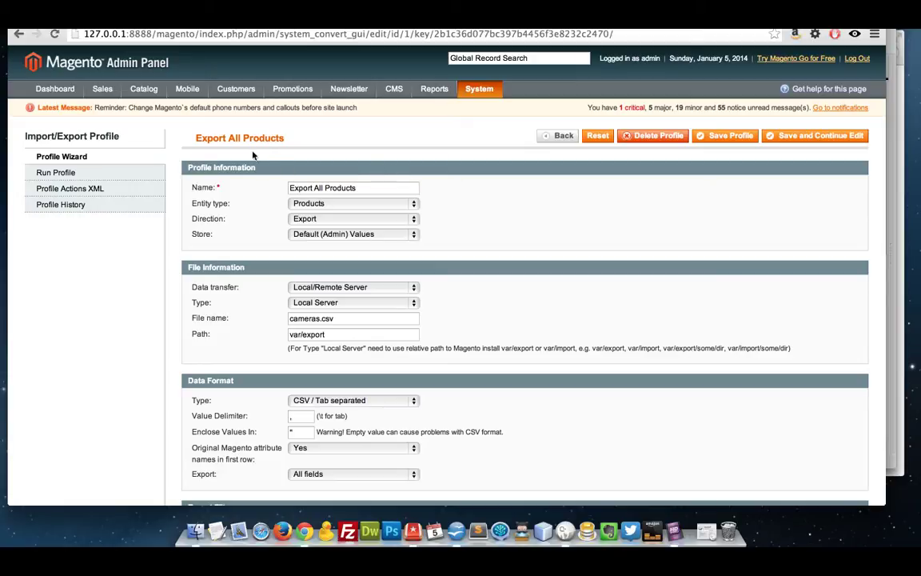
Bring the exported cameras spreadsheet forward in Calc and inspect a few of its cells, such as has_options
scroll(460, 196, "down", 2)
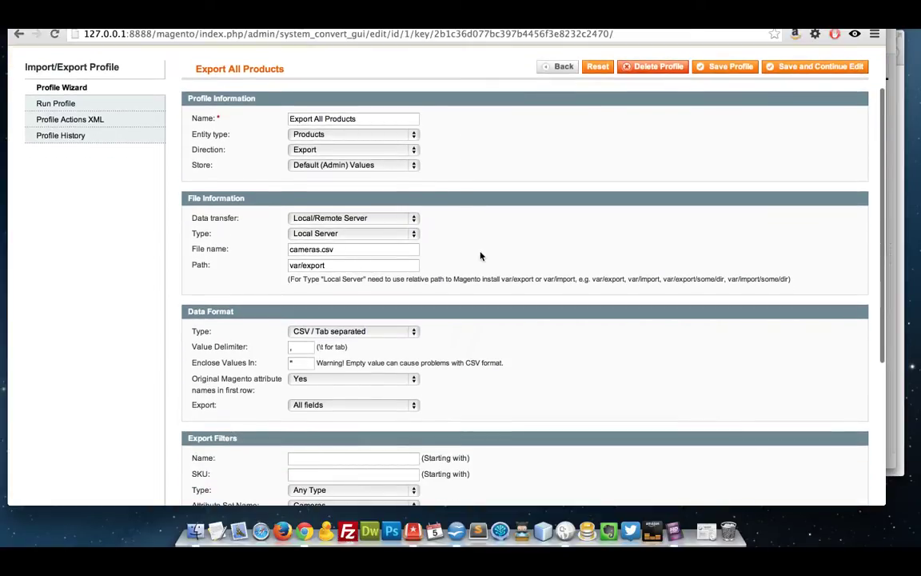
scroll(480, 256, "down", 2)
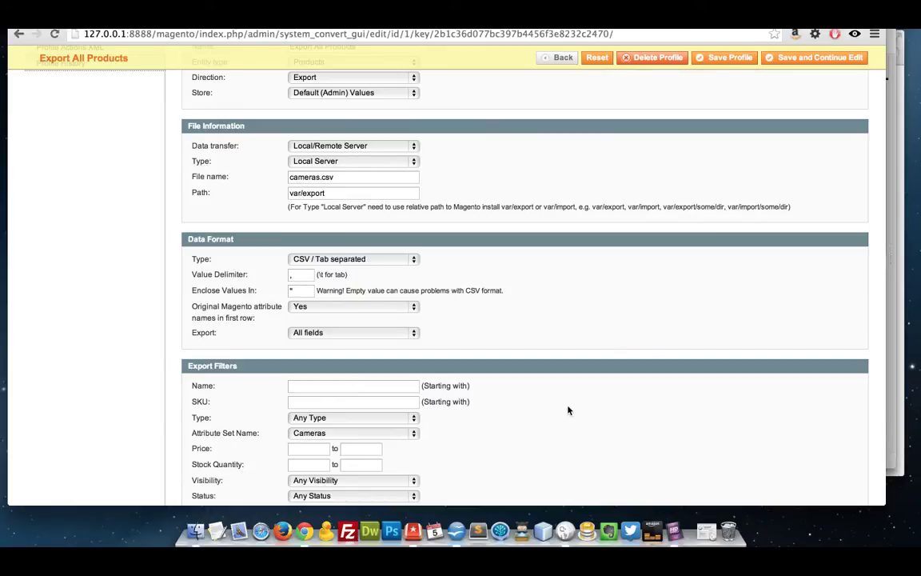
scroll(568, 410, "up", 4)
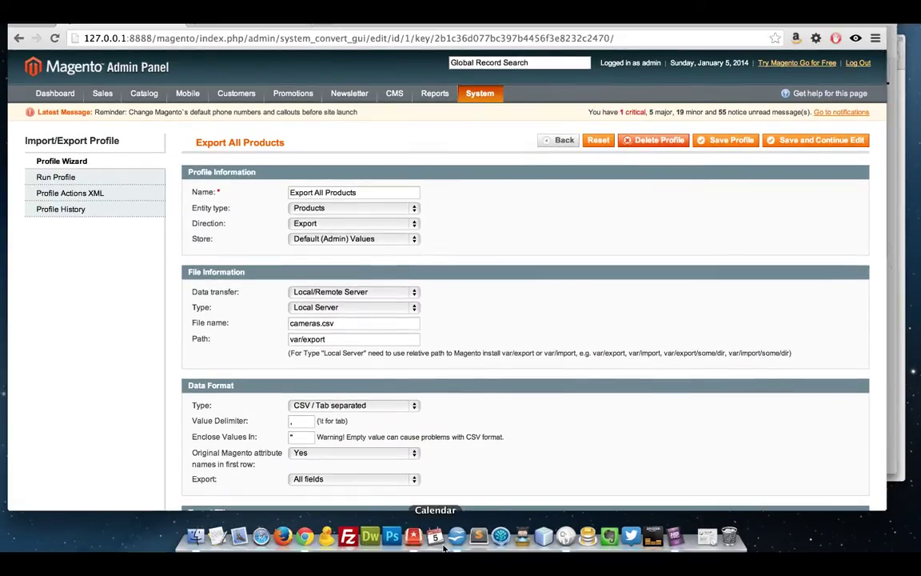
left_click(457, 536)
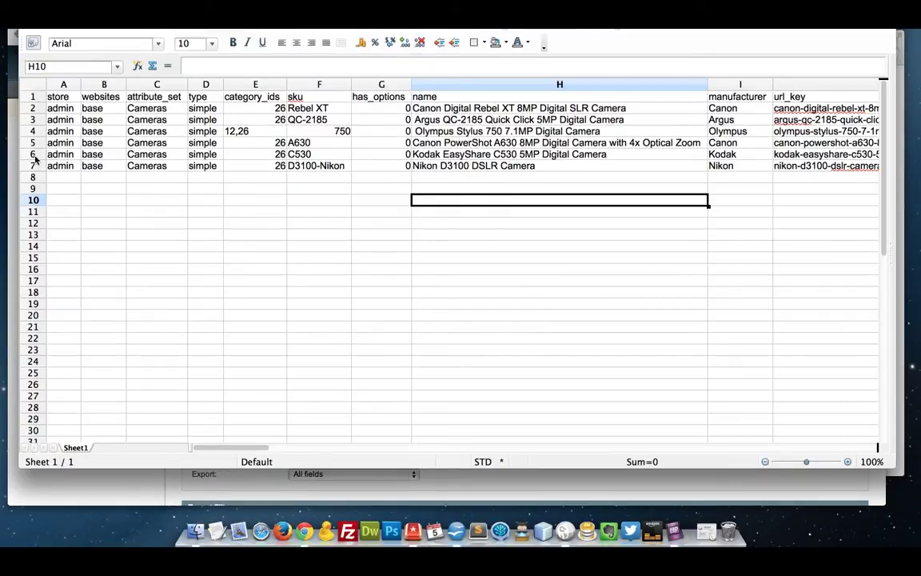
left_click(386, 158)
left_click(455, 179)
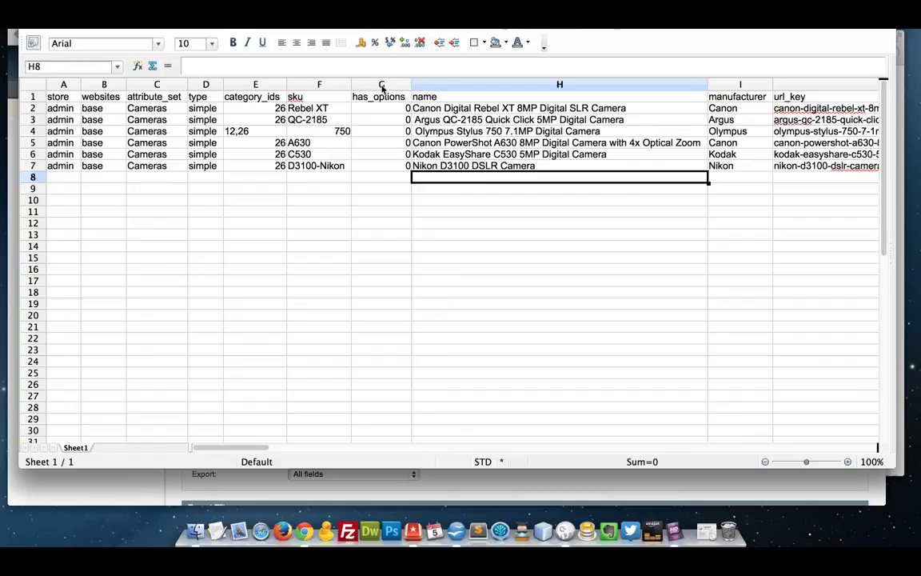
left_click(380, 119)
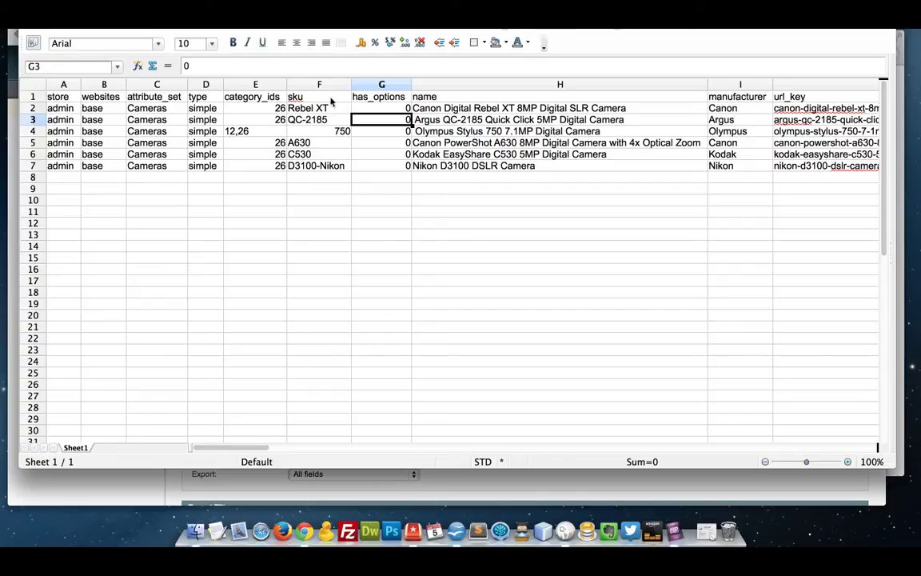
Delete columns A–E (store through category_ids) and the has_options column
left_click_drag(274, 86, 64, 85)
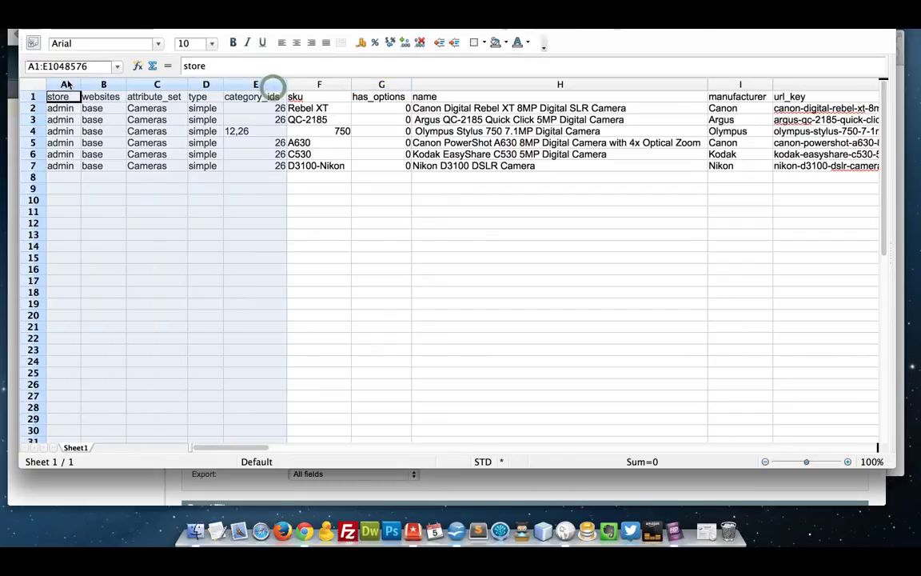
right_click(64, 85)
left_click(106, 147)
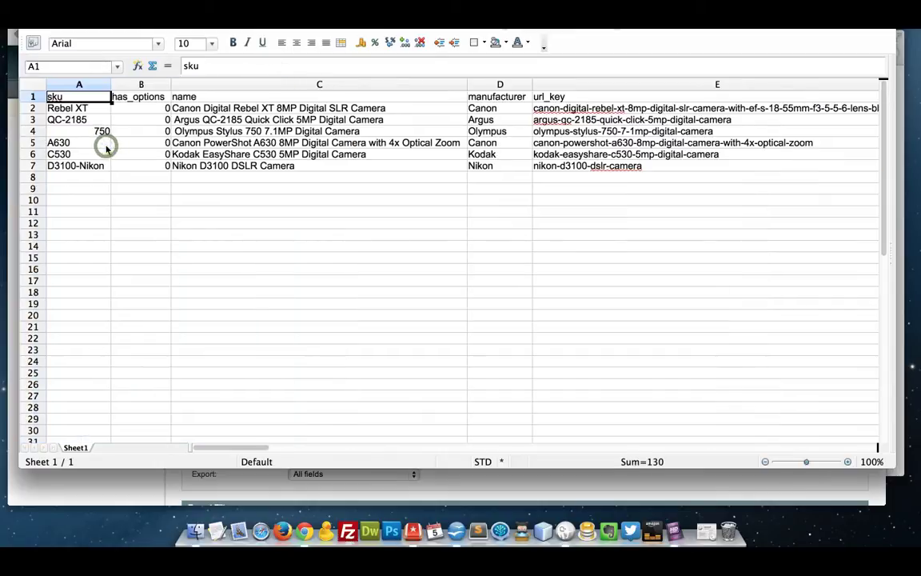
right_click(140, 86)
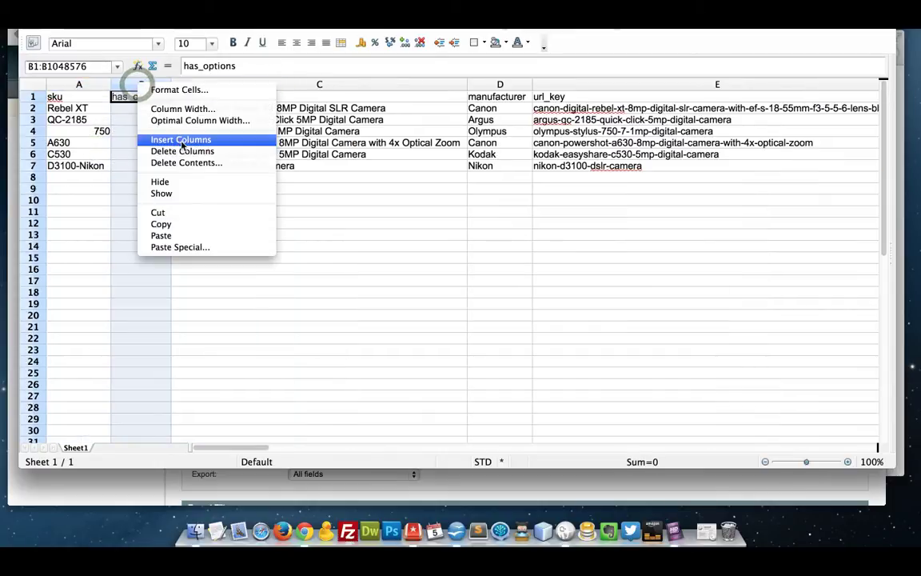
left_click(182, 152)
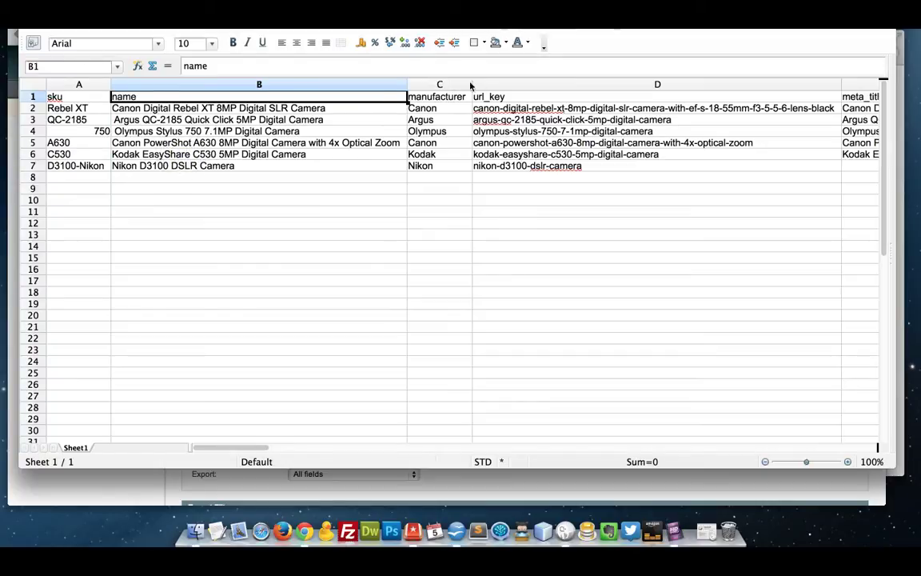
Delete the block of columns after name, plus the custom_layout_update column
left_click_drag(470, 86, 421, 92)
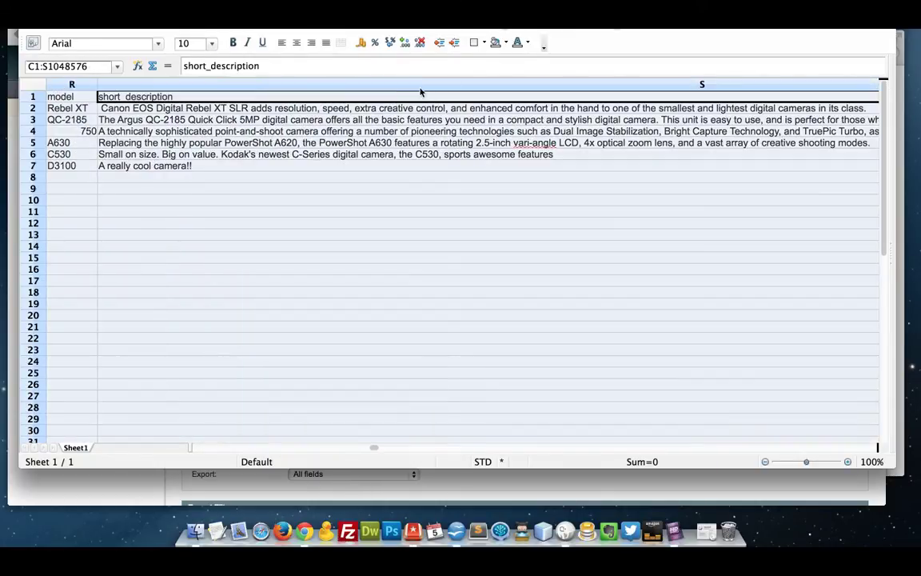
right_click(680, 88)
left_click(732, 149)
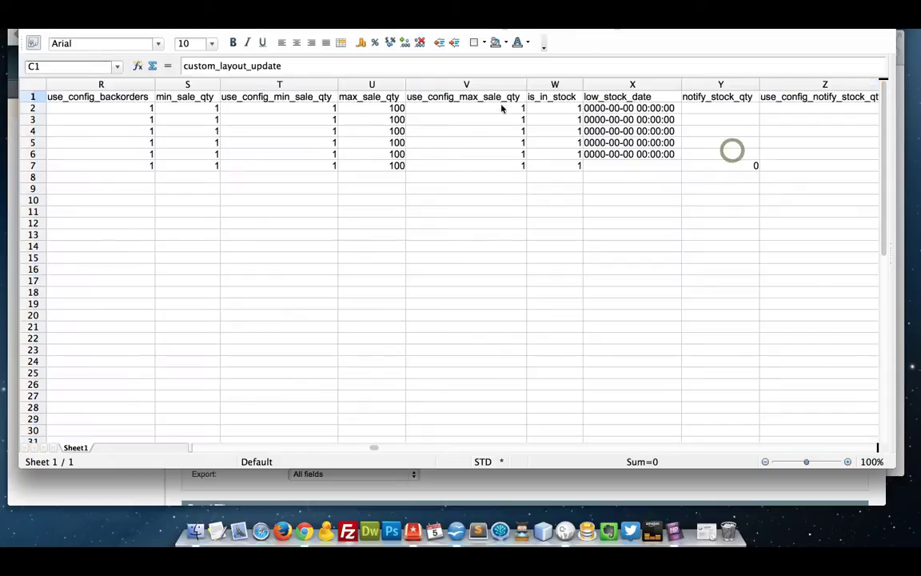
scroll(150, 113, "left", 8)
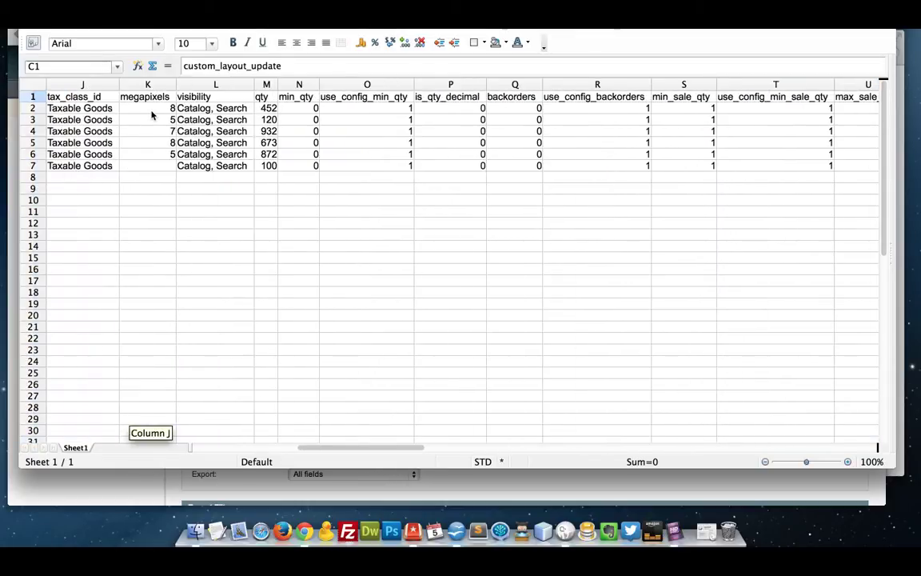
scroll(151, 115, "left", 8)
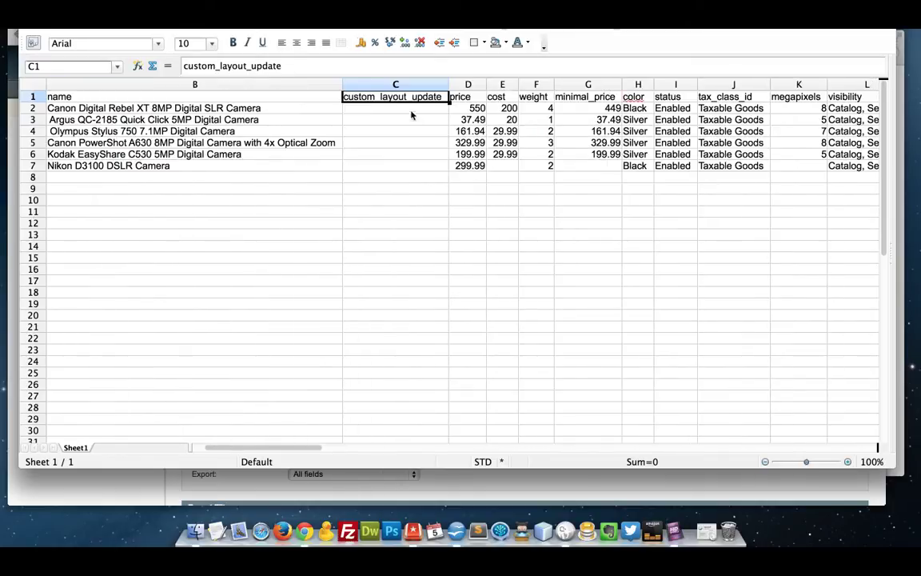
left_click(357, 84)
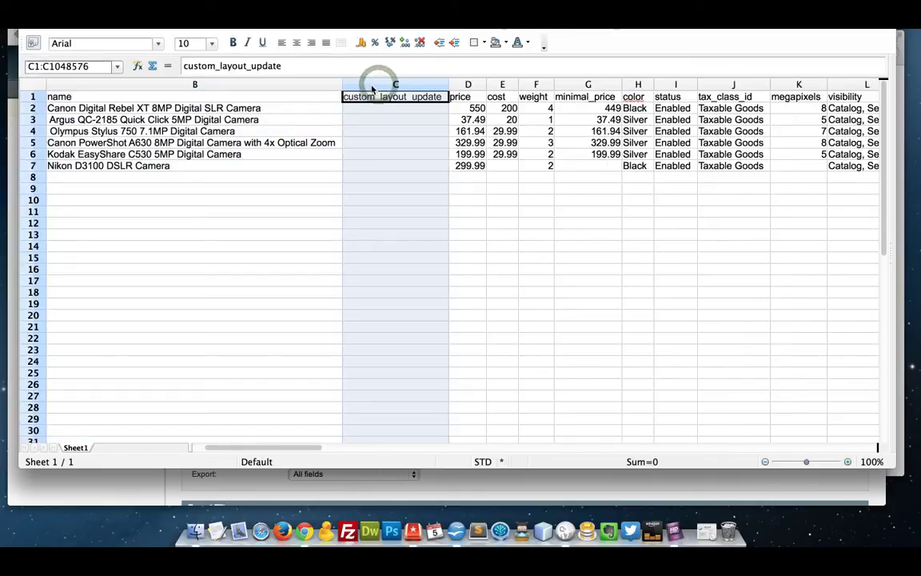
right_click(376, 83)
left_click(420, 153)
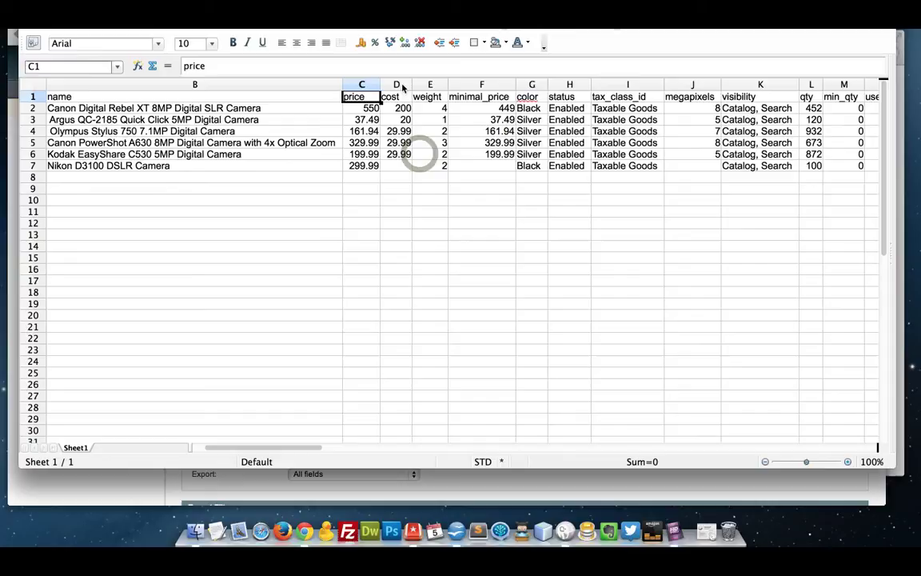
Delete every remaining column after price, leaving only sku, name and price
mouse_move(397, 84)
left_mouse_down()
mouse_move(693, 108)
mouse_move(884, 94)
mouse_move(918, 102)
mouse_move(573, 123)
mouse_move(408, 92)
left_mouse_up()
right_click(407, 92)
left_click(448, 155)
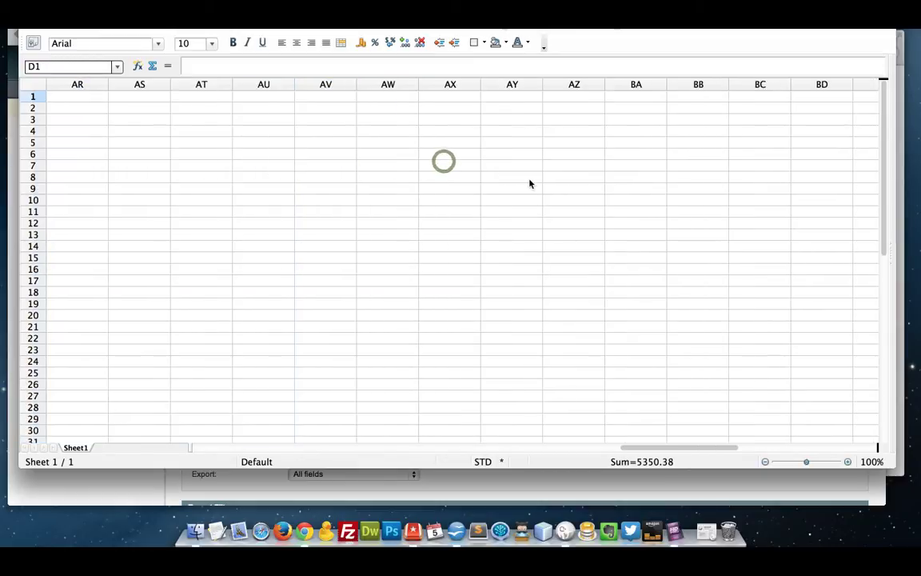
scroll(530, 184, "left", 7)
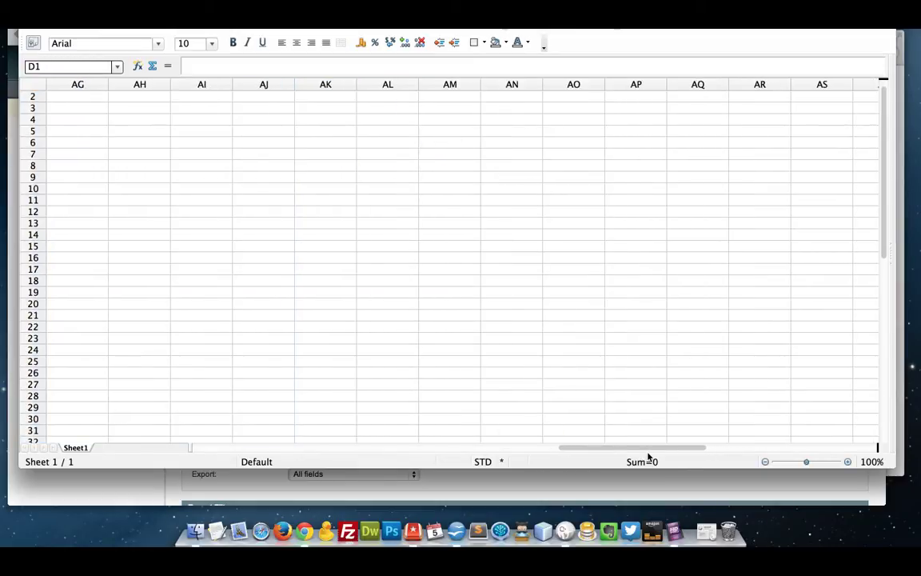
left_click_drag(657, 449, 247, 446)
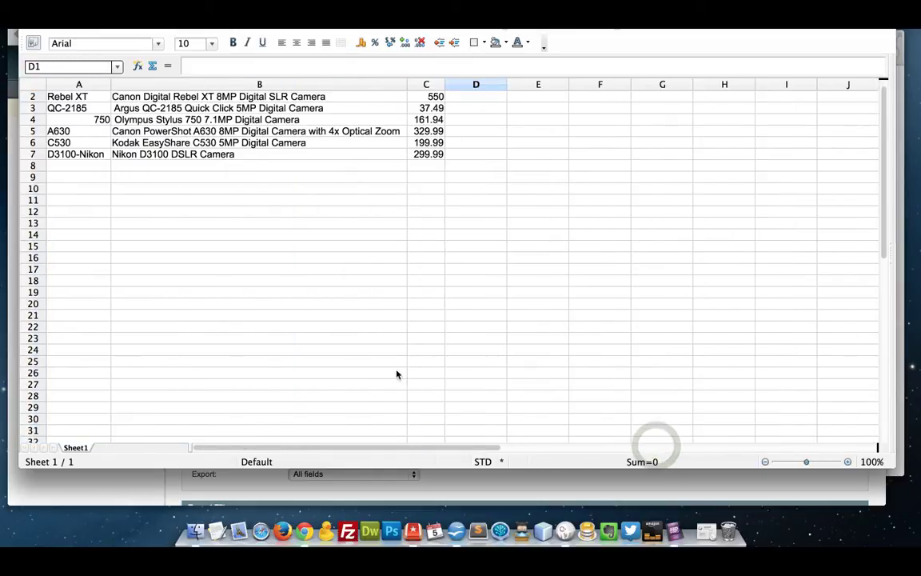
Check a few camera rows, then enter 349.99 for the Nikon D3100 and 249.99 for the Kodak C530
left_click(249, 141)
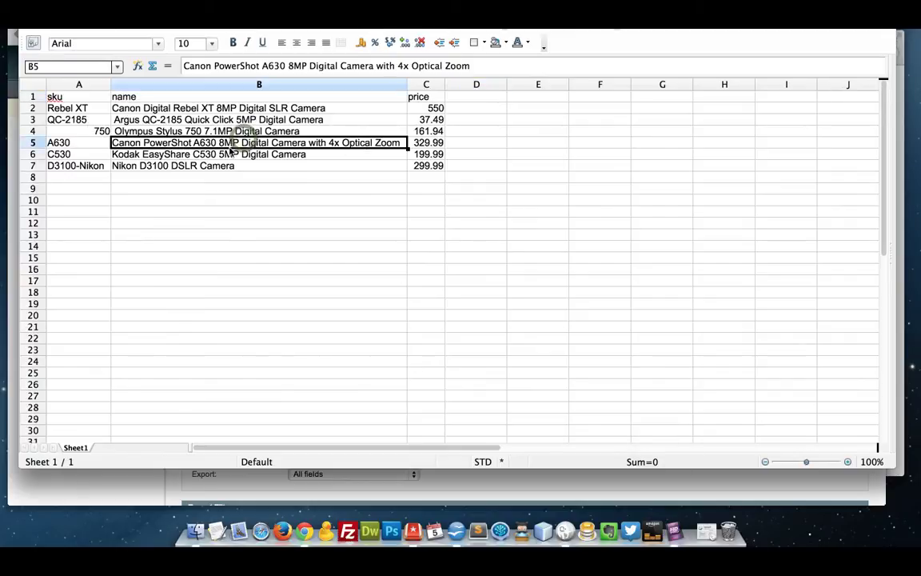
left_click(69, 106)
left_click(68, 119)
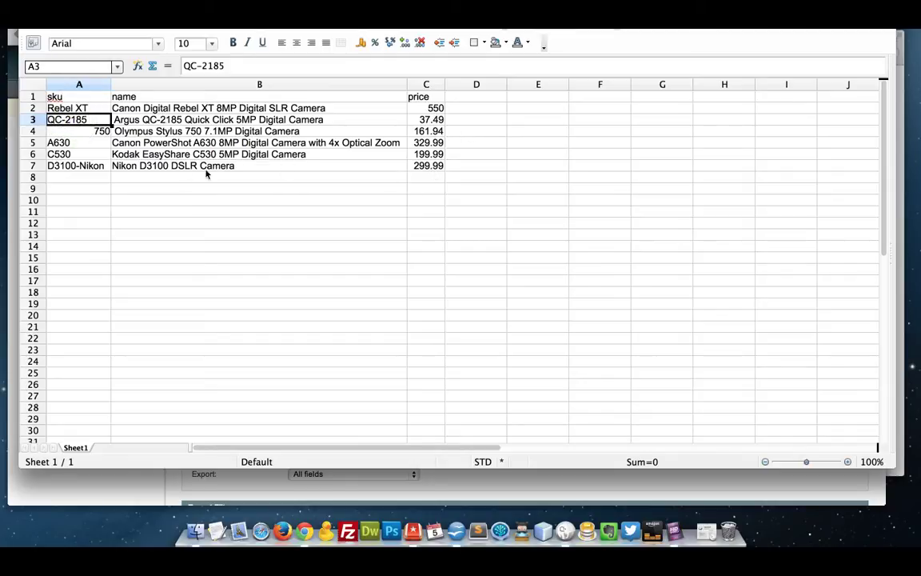
left_click(433, 166)
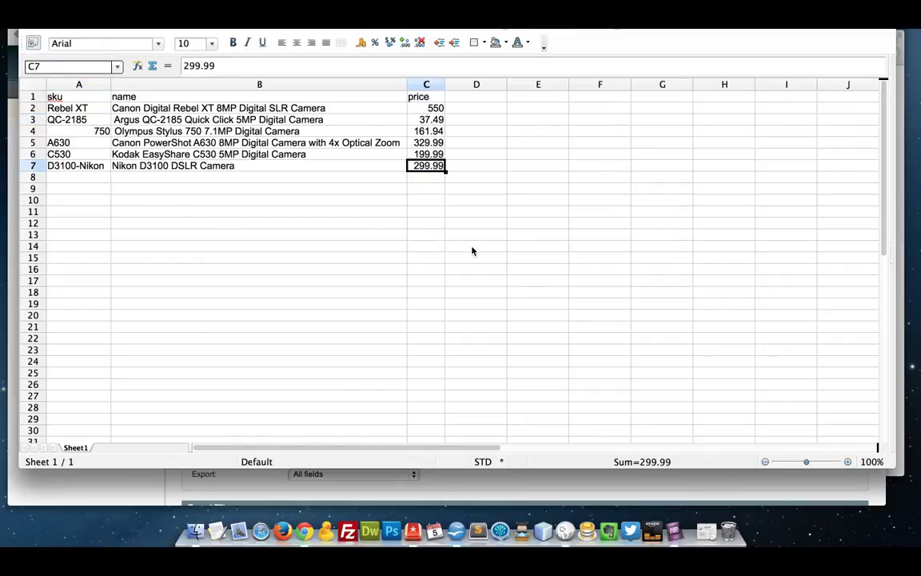
type("3")
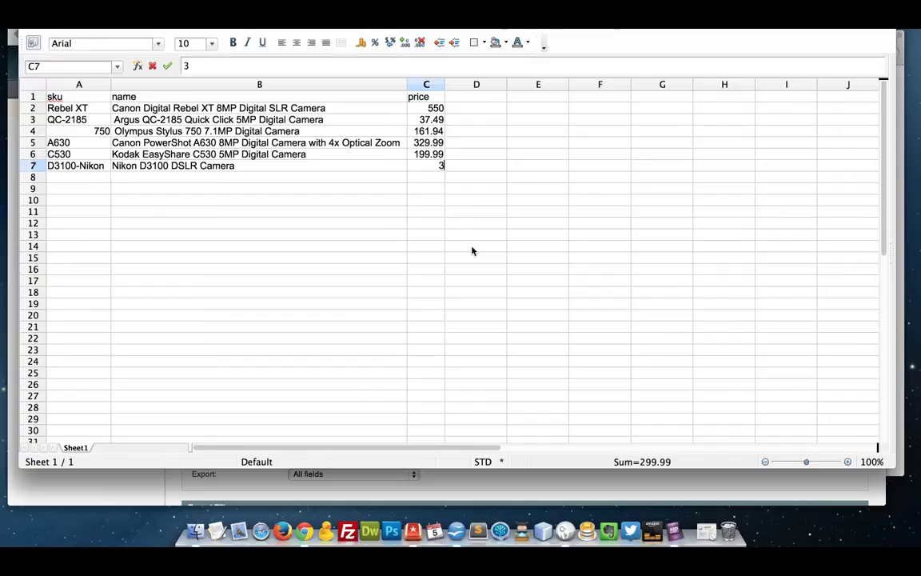
type("49.99")
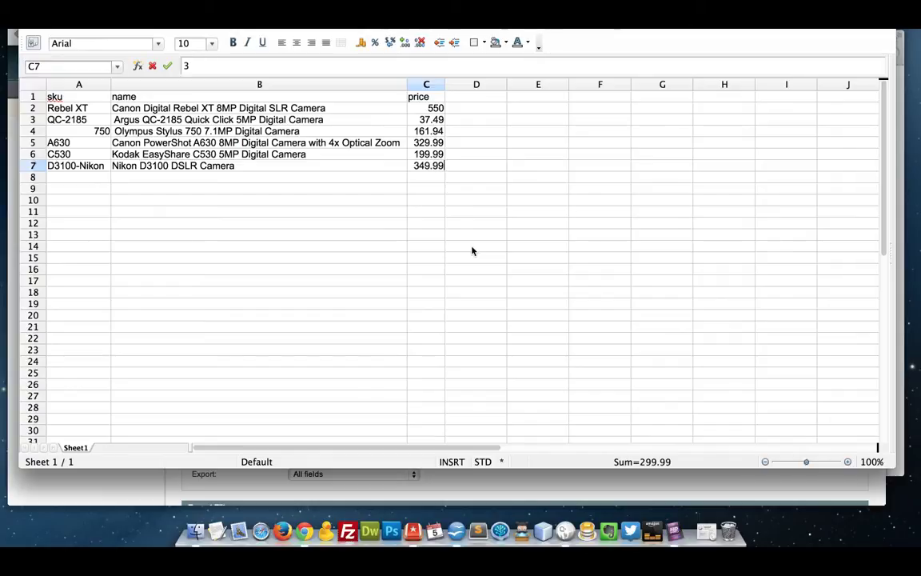
left_click(434, 157)
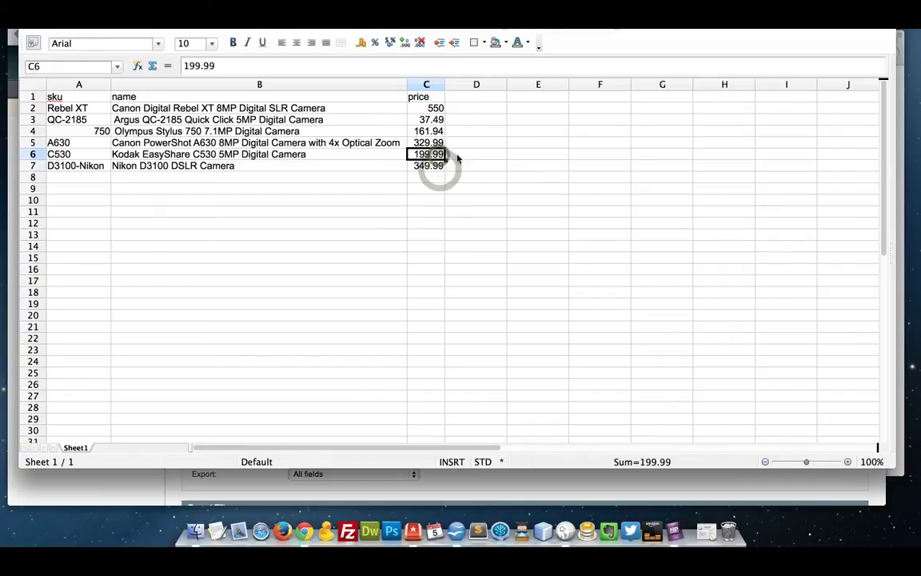
type("249")
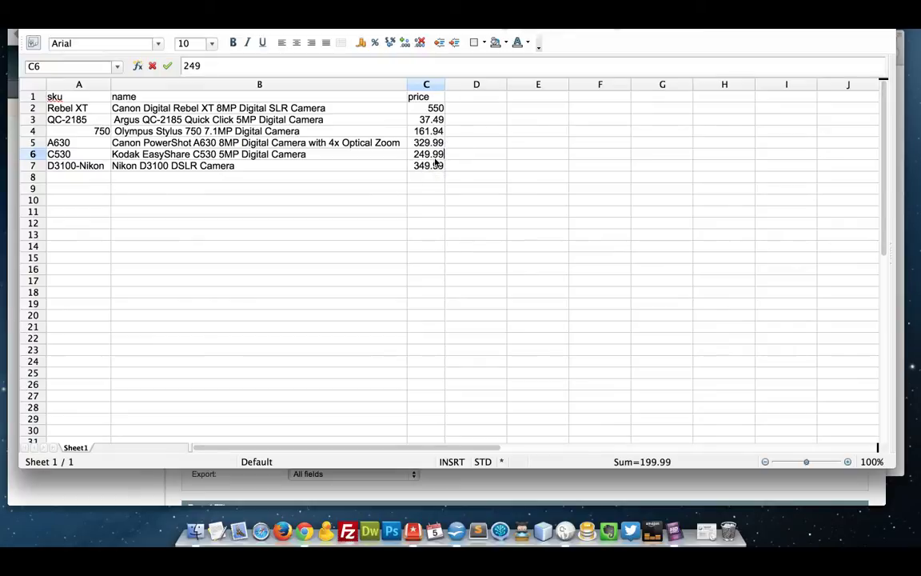
type(".99")
Set the prices in cells C5 up to C2 to 400, 200, 100 and 600
left_click(436, 148)
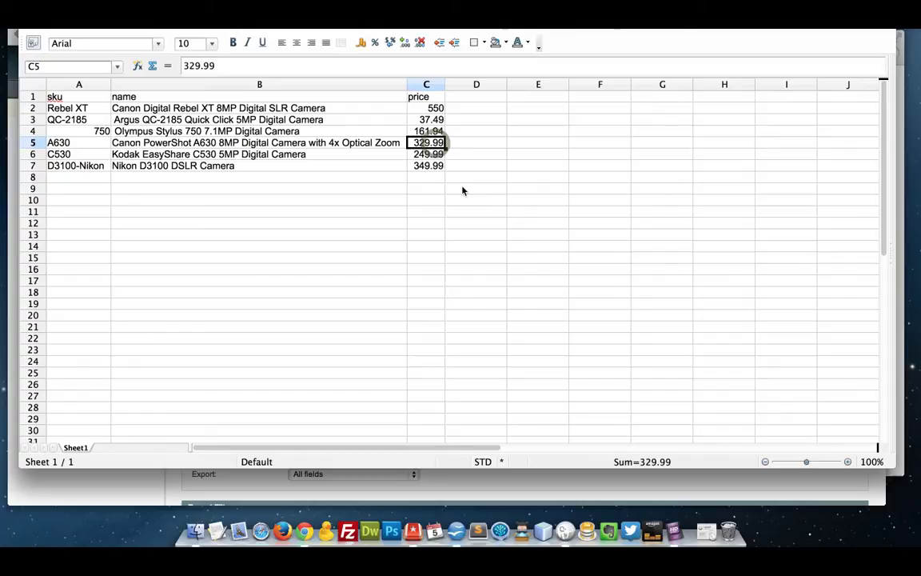
type("400.")
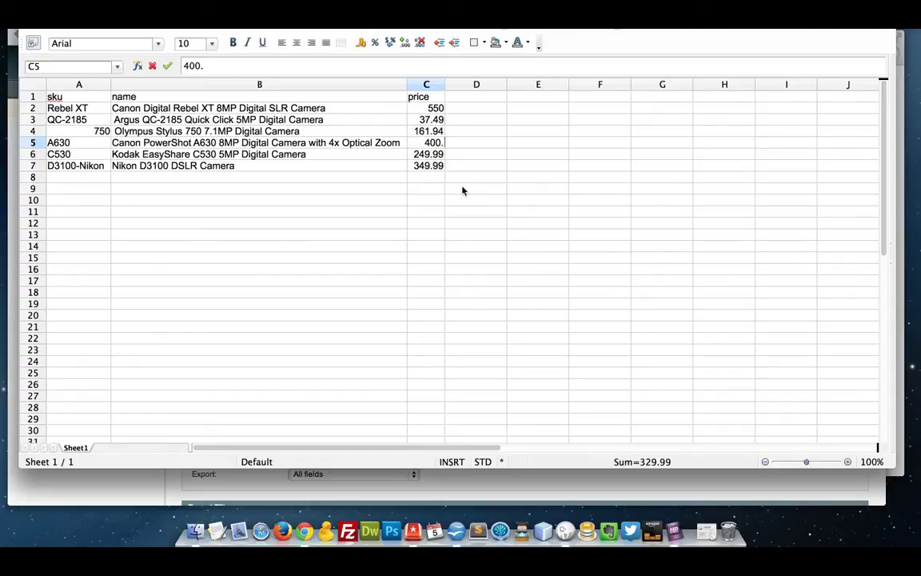
key("BackSpace")
key("Up")
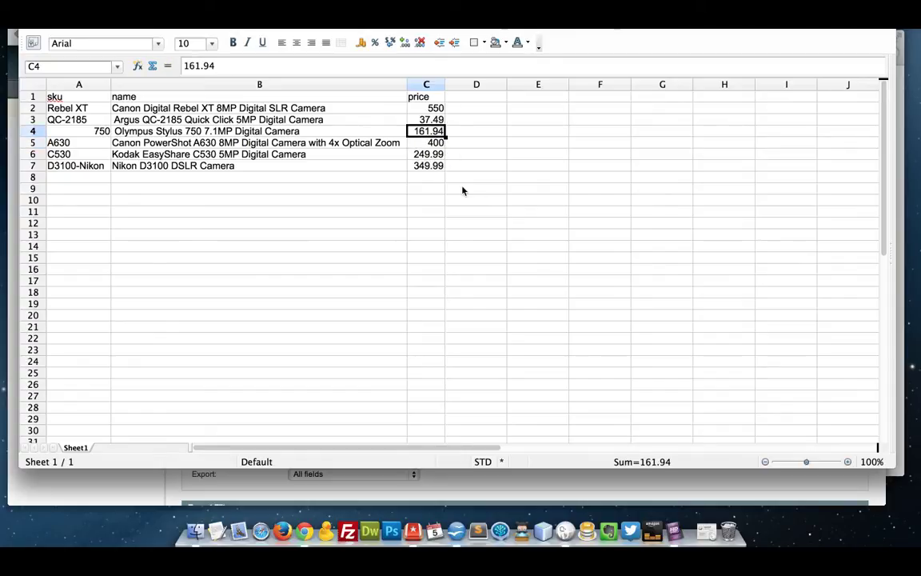
type("200")
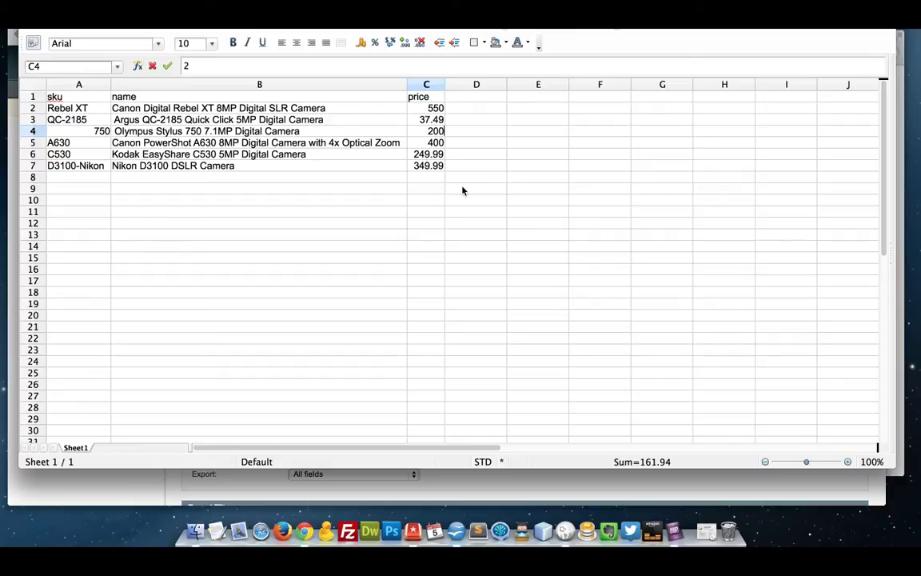
key("Up")
type("100")
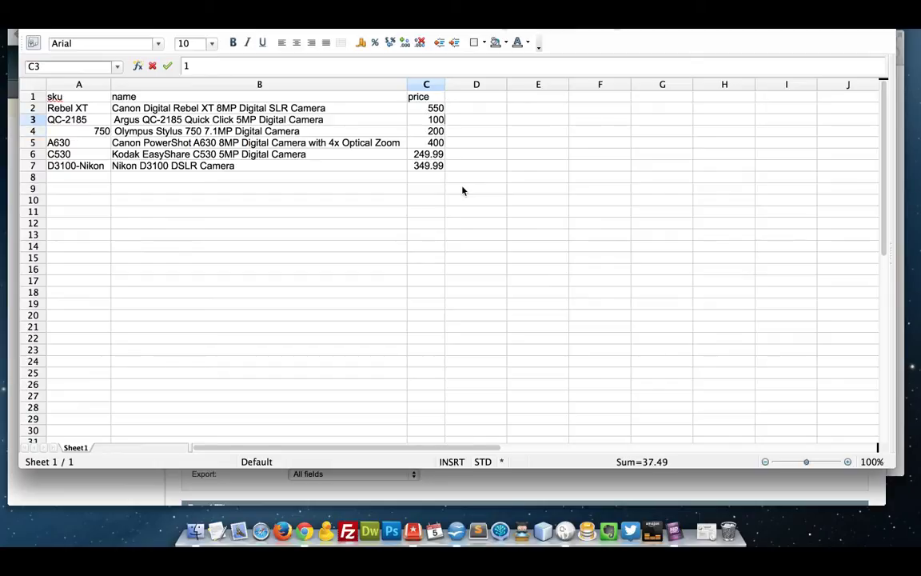
key("Up")
type("600")
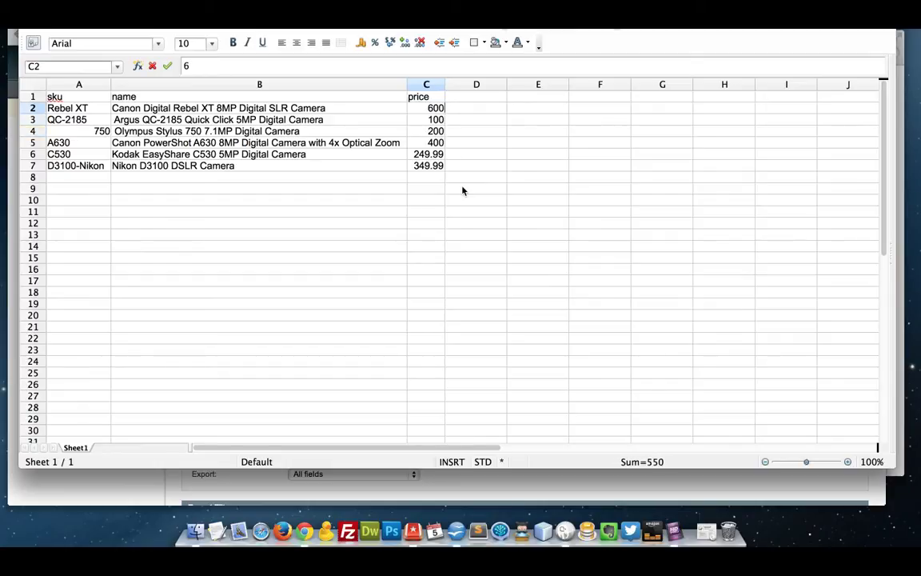
key("Return")
Round the Kodak C530 price to 250 and the Nikon D3100 price to 350
key("Down")
key("Down")
key("Down")
key("Down")
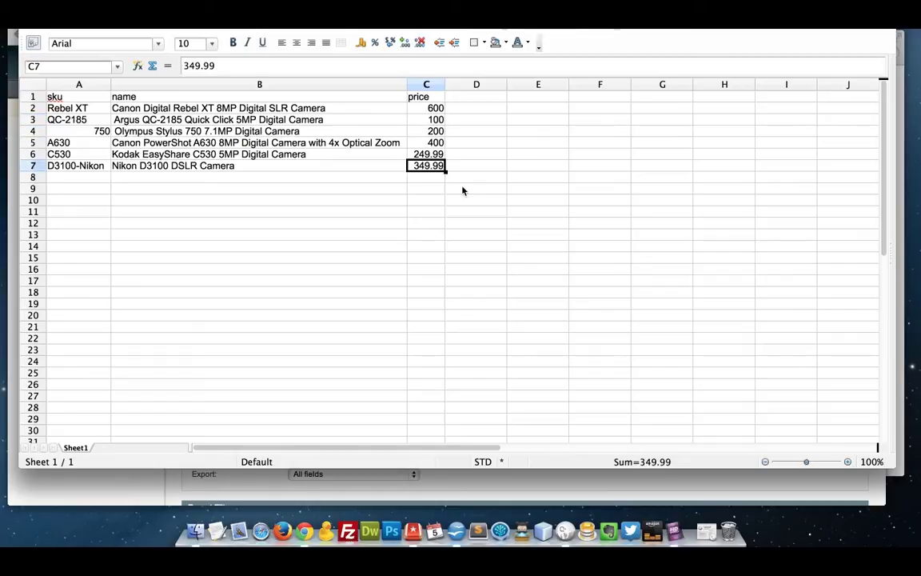
key("Up")
type("250")
key("Return")
type("350")
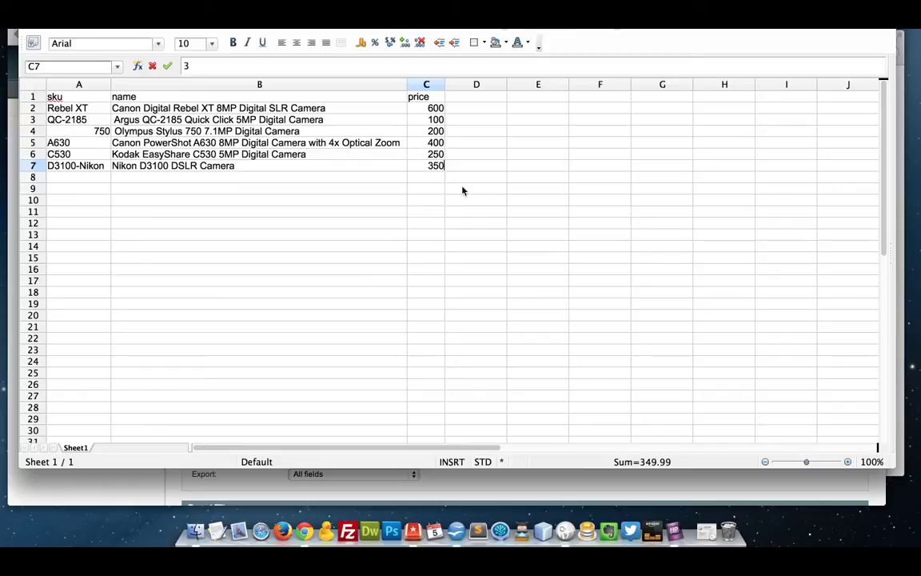
key("Return")
left_click(355, 199)
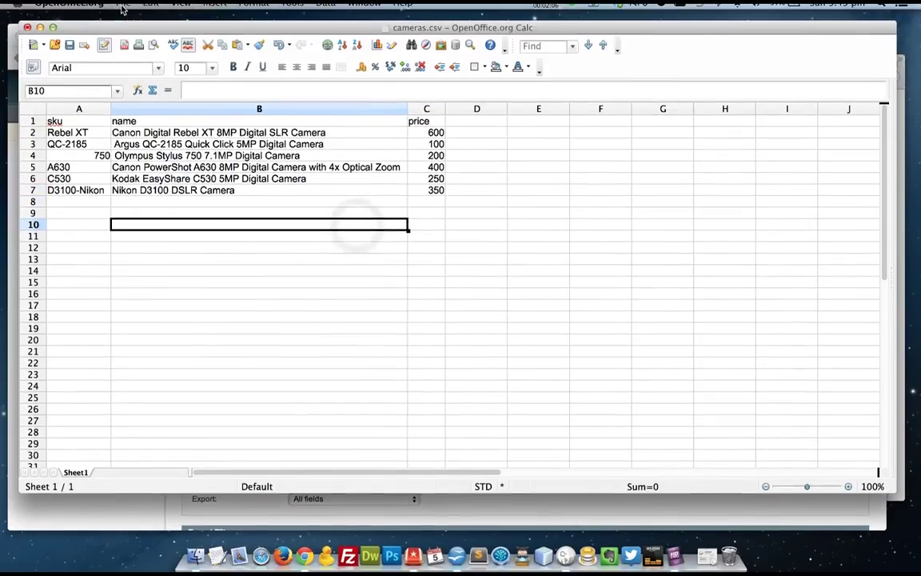
Save the trimmed sheet to the Desktop as cameras.csv in Text CSV format
left_click(120, 5)
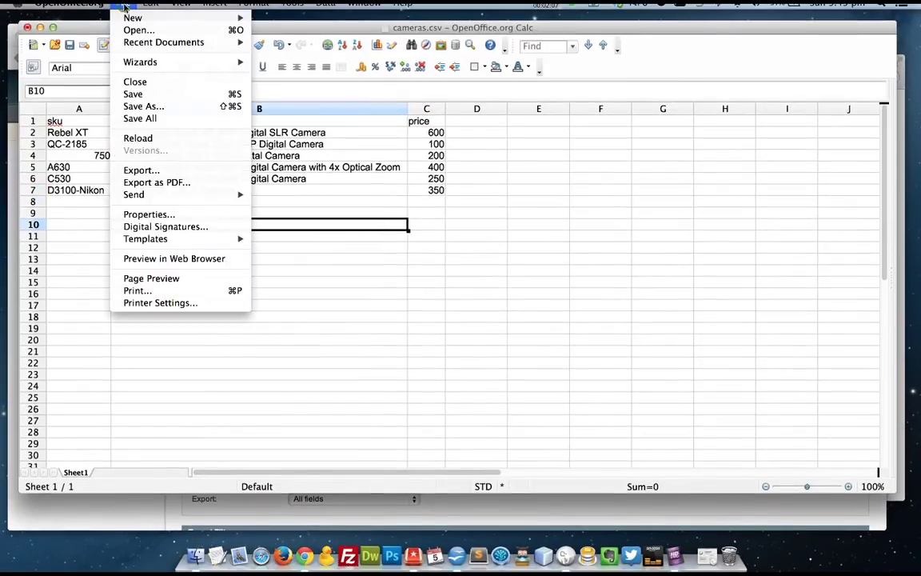
left_click(148, 107)
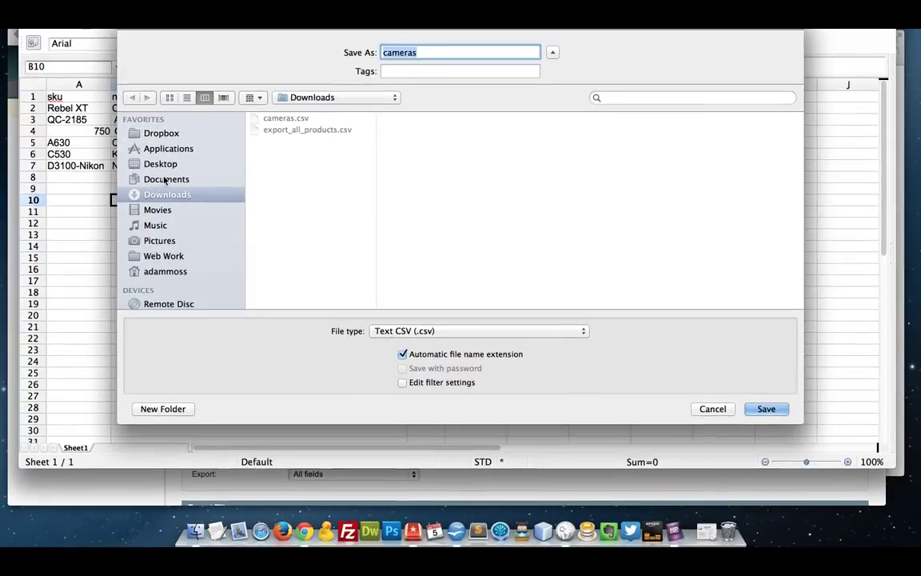
left_click(161, 178)
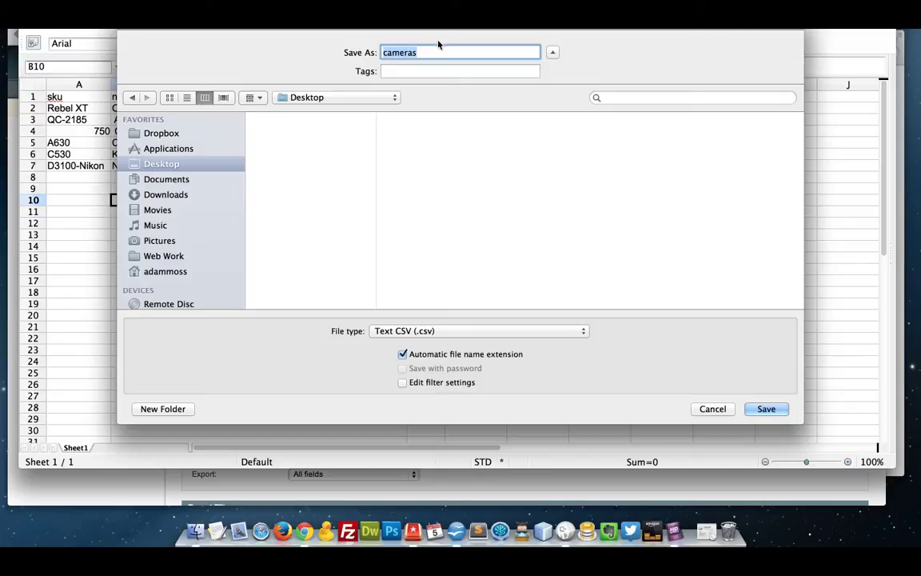
left_click(392, 331)
left_click(391, 331)
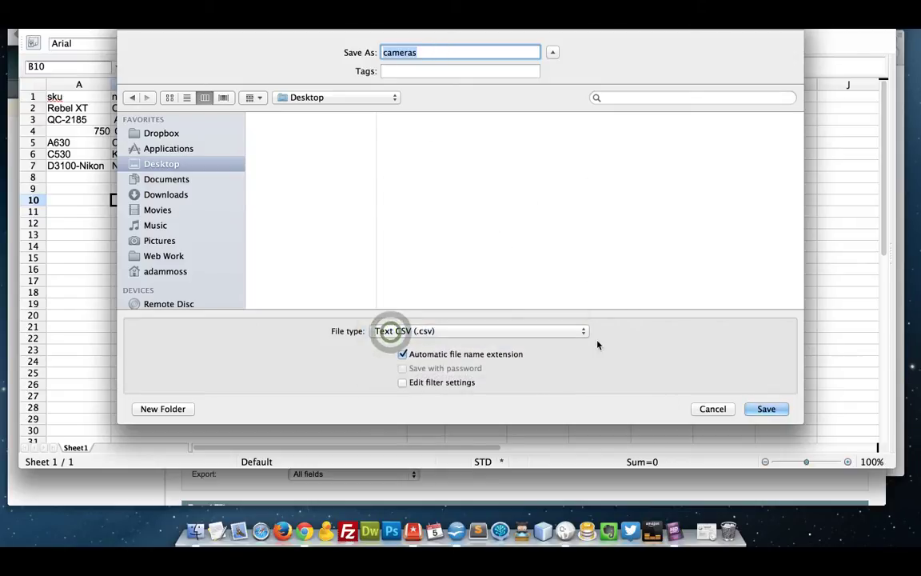
left_click(768, 409)
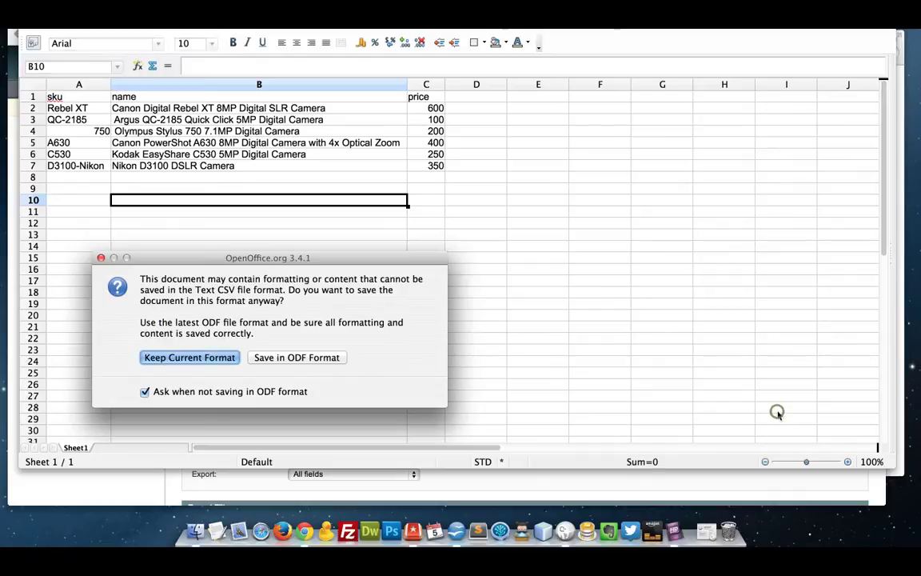
left_click(221, 358)
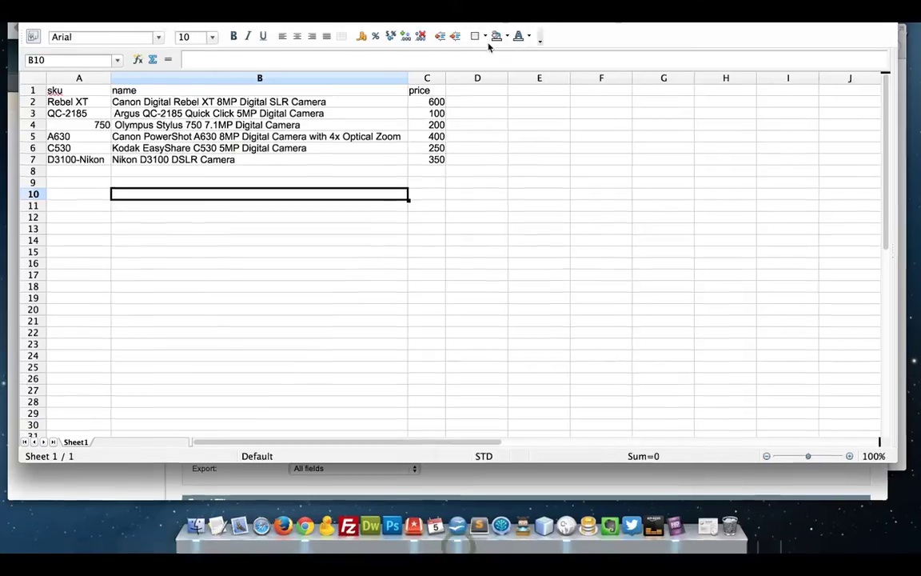
left_click_drag(489, 16, 500, 186)
Open the Dataflow Profiles list in the Magento admin
left_click(495, 145)
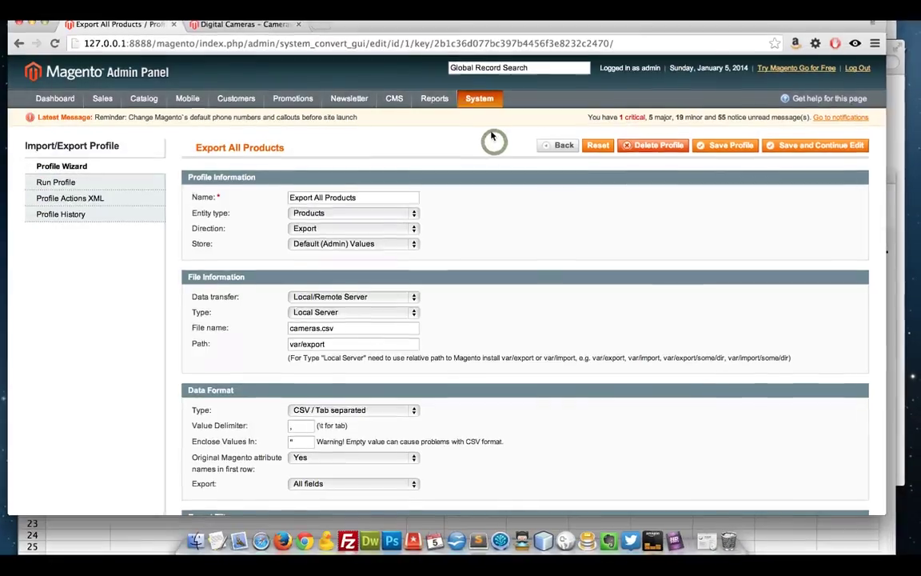
mouse_move(482, 103)
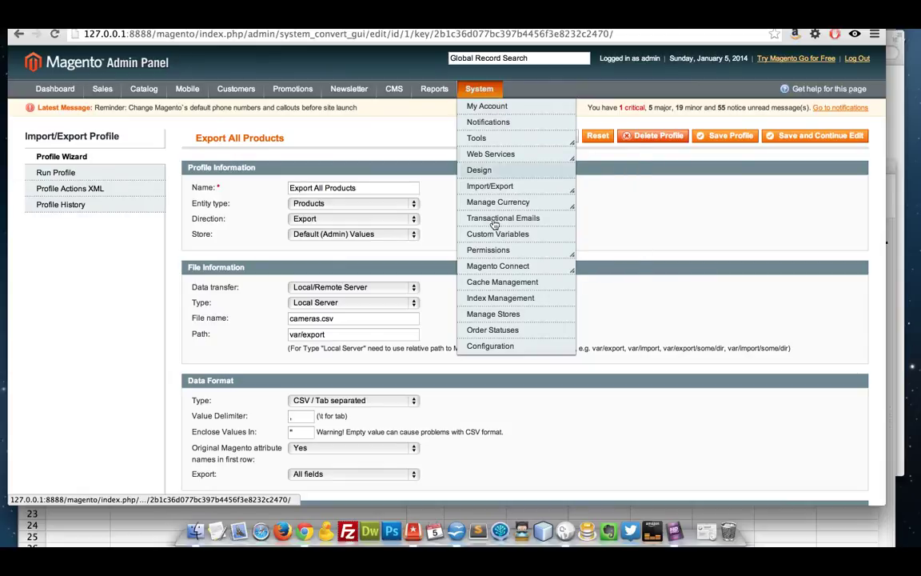
mouse_move(519, 189)
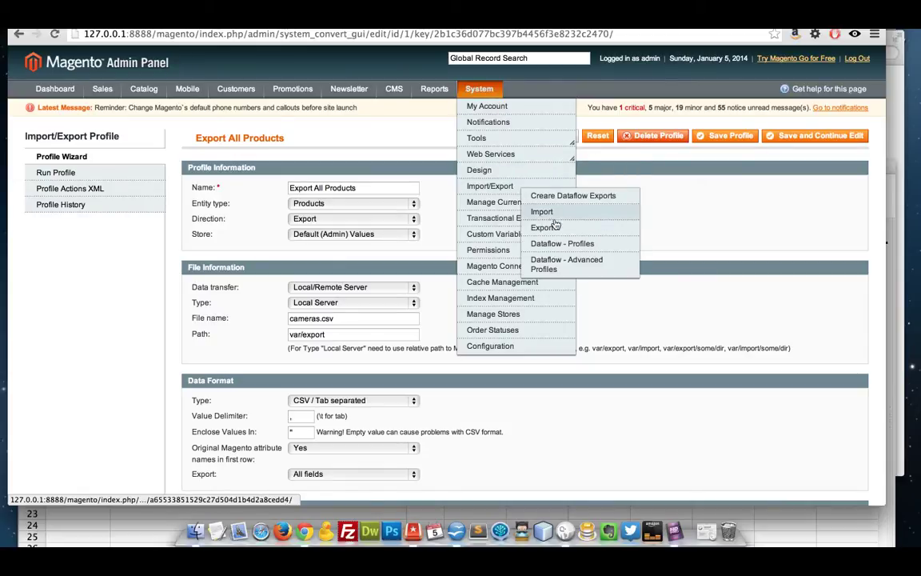
left_click(574, 247)
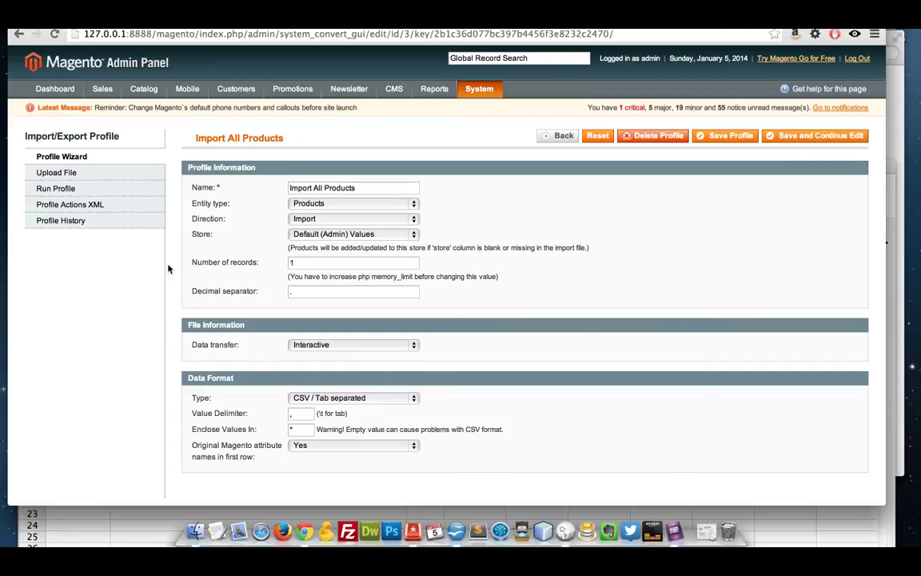
Attach cameras.csv from the Desktop to the Import All Products profile and save the profile
left_click(129, 178)
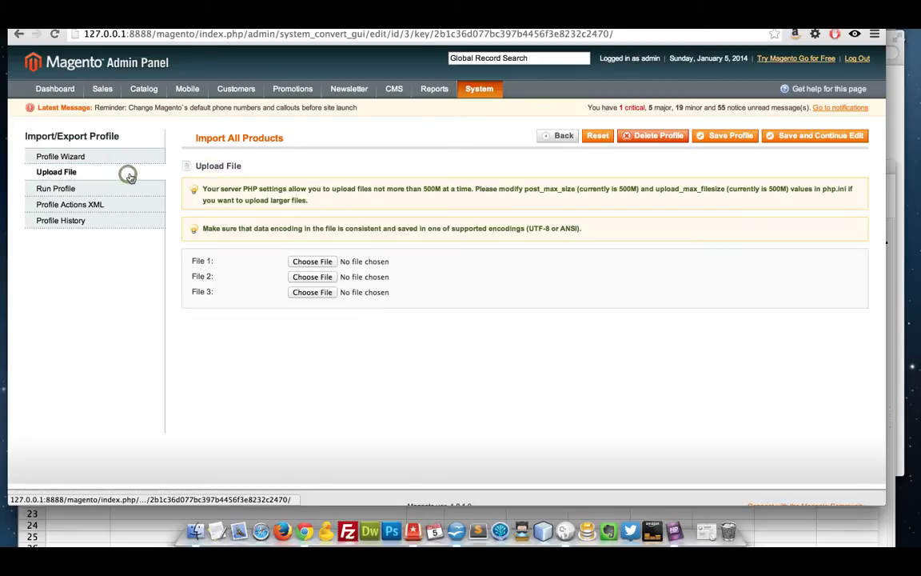
left_click(307, 262)
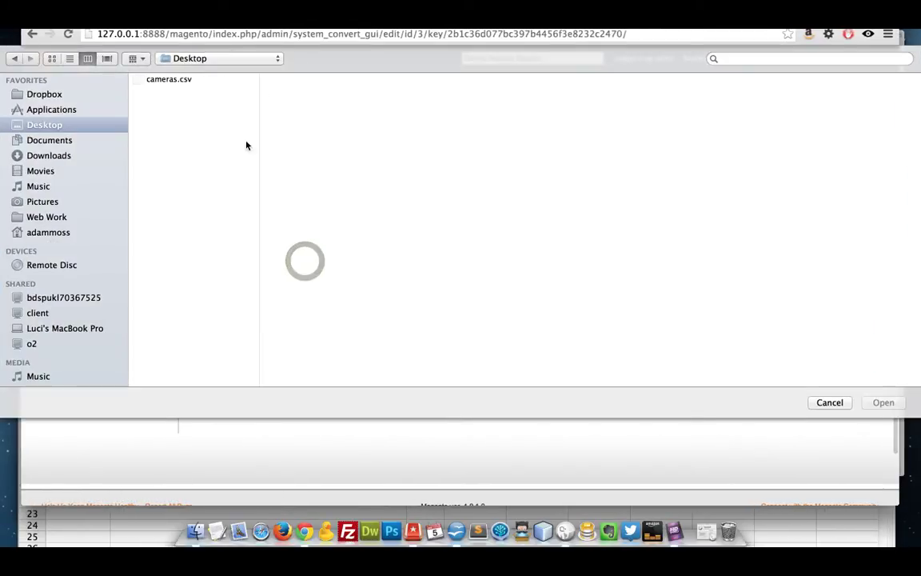
left_click(170, 80)
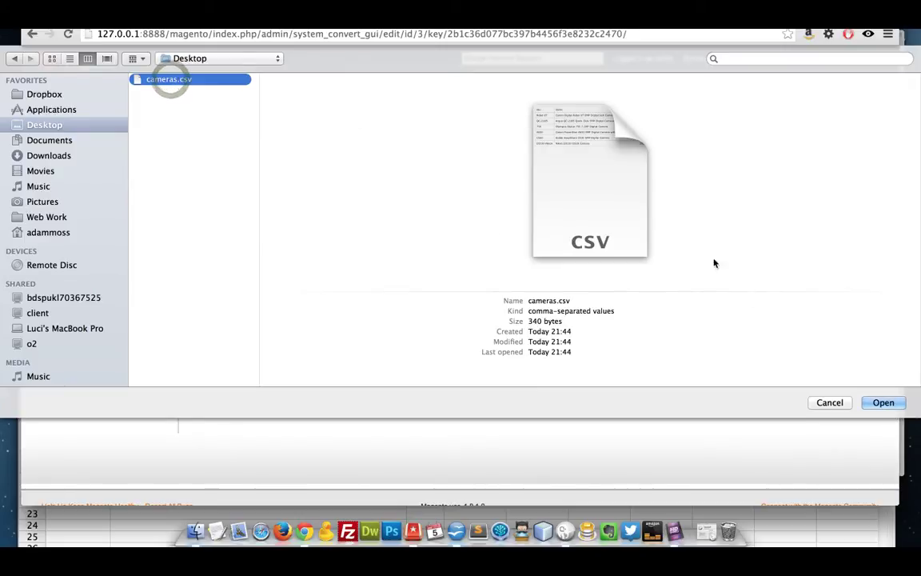
left_click(886, 403)
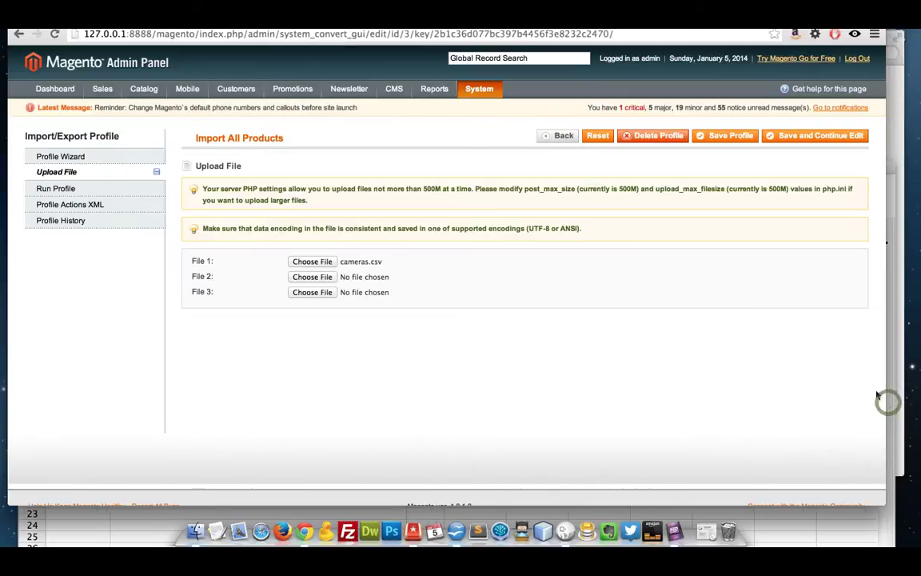
left_click(813, 140)
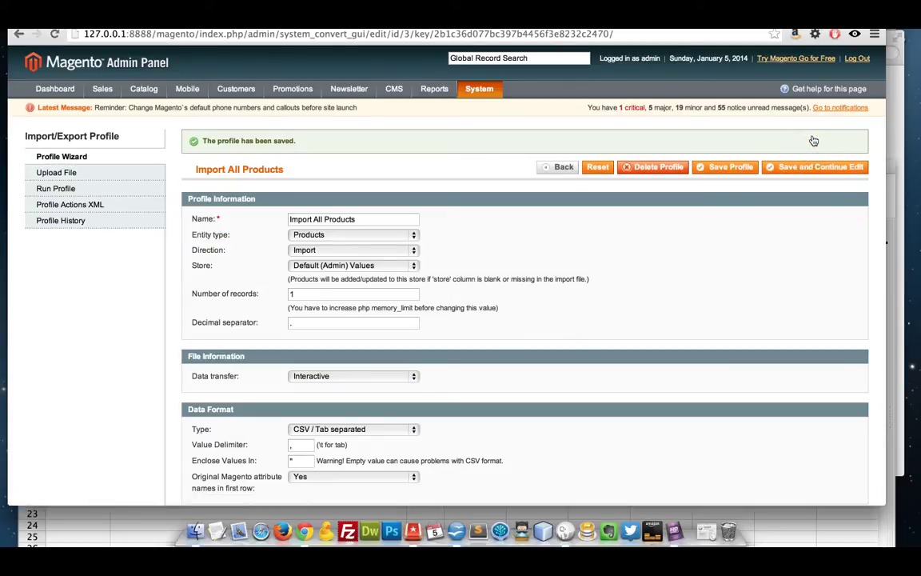
Run the Import All Products profile on cameras.csv, then reload the storefront to see the new prices
left_click(111, 193)
left_click(223, 229)
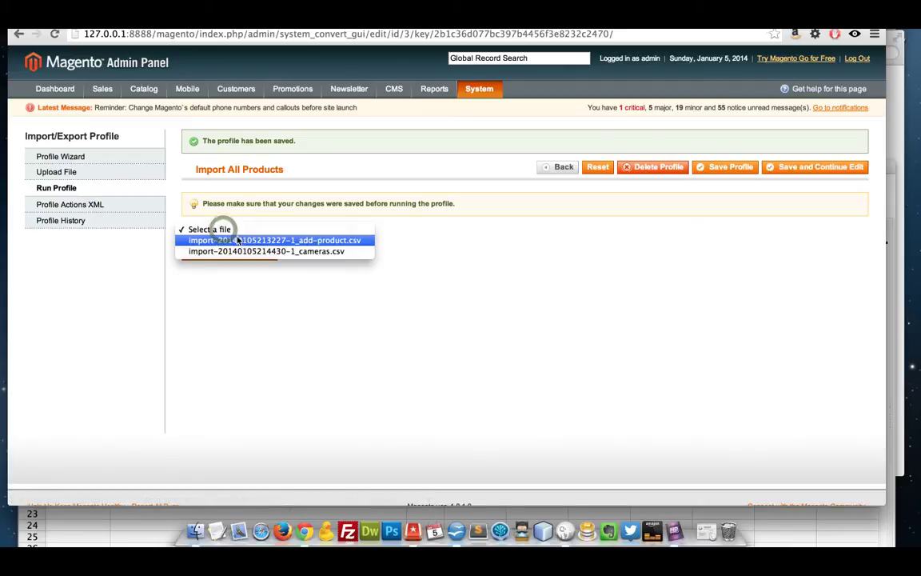
left_click(315, 252)
left_click(259, 261)
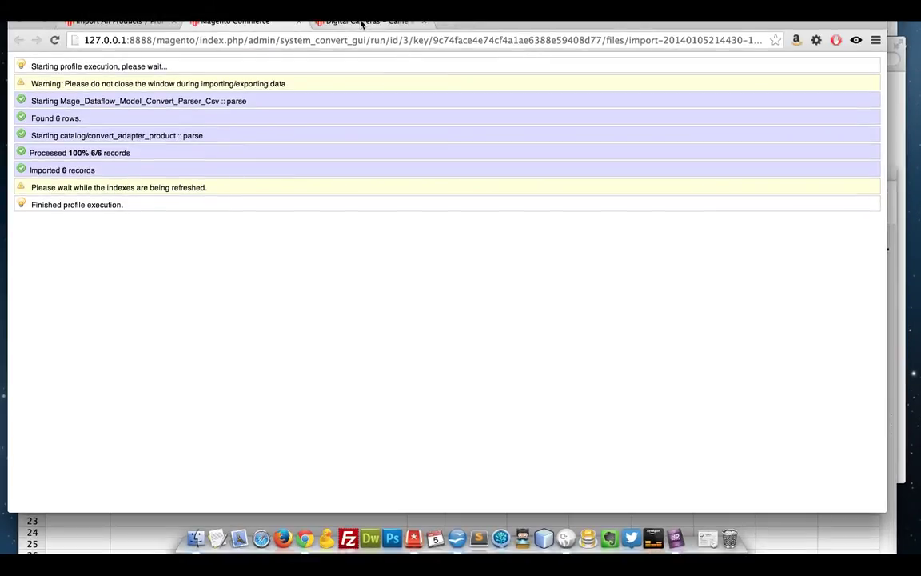
left_click(361, 22)
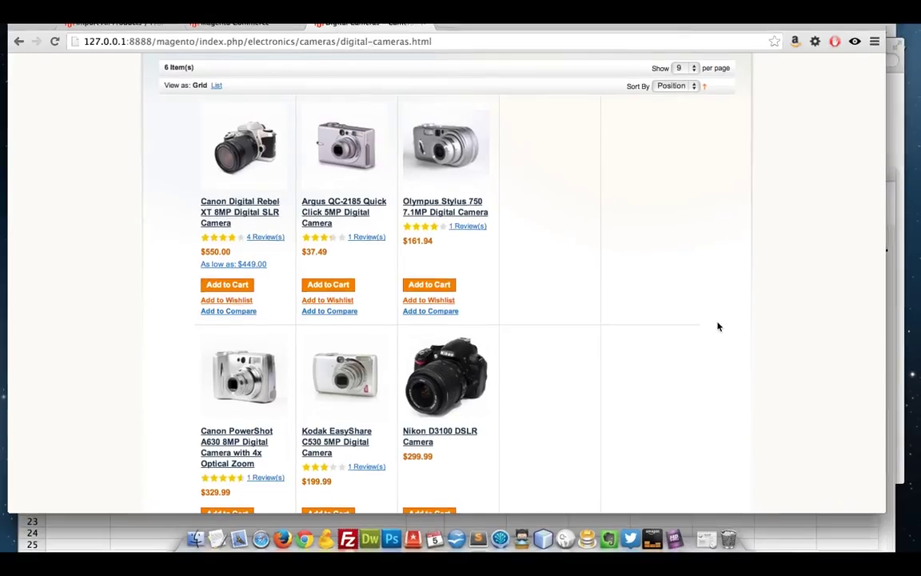
key("super+r")
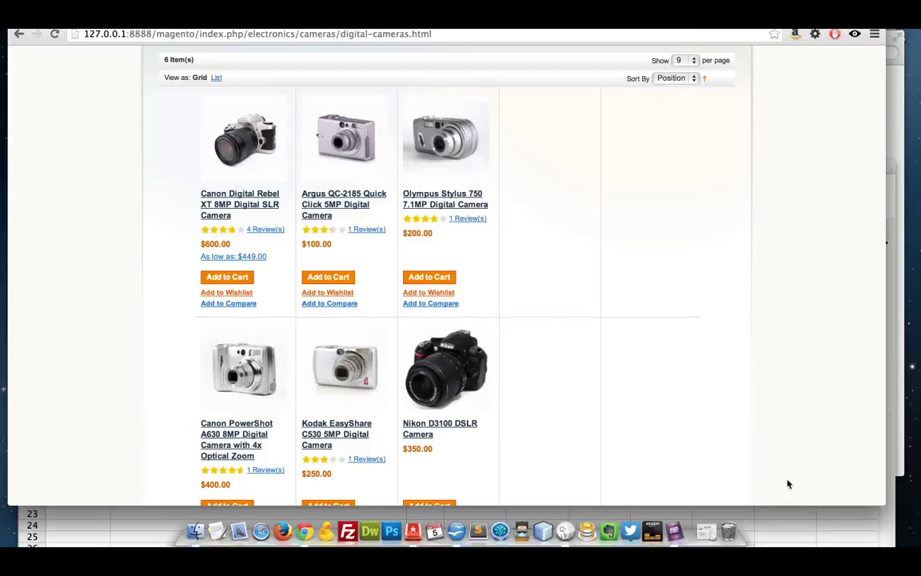
Bring the cameras.csv Calc window in front of the browser and enlarge it
left_click(777, 524)
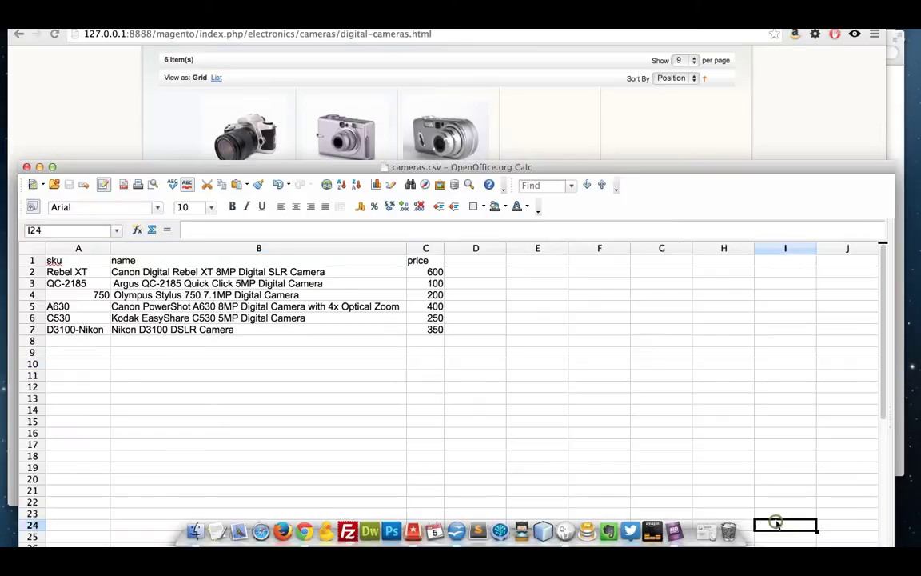
double_click(587, 167)
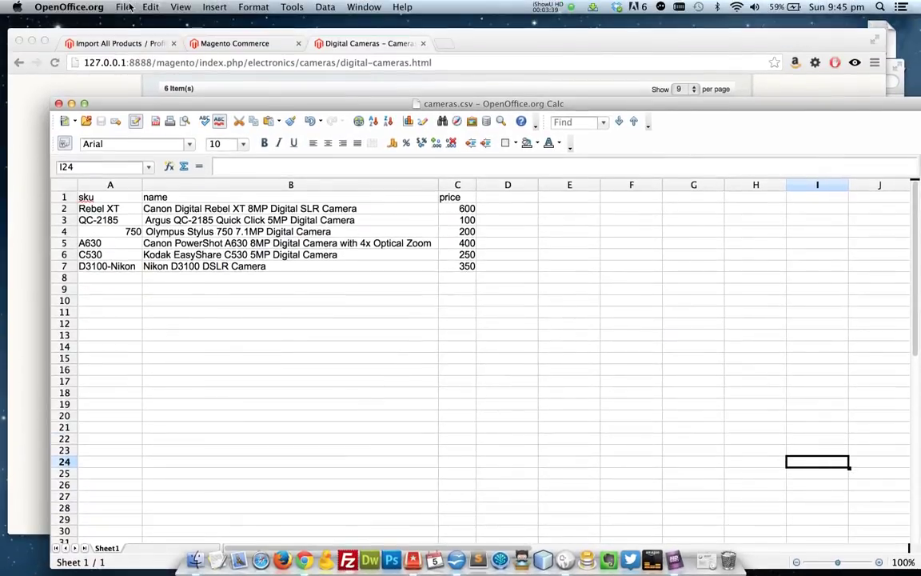
Create a new blank spreadsheet and place it beside the cameras sheet
left_click(125, 7)
mouse_move(128, 22)
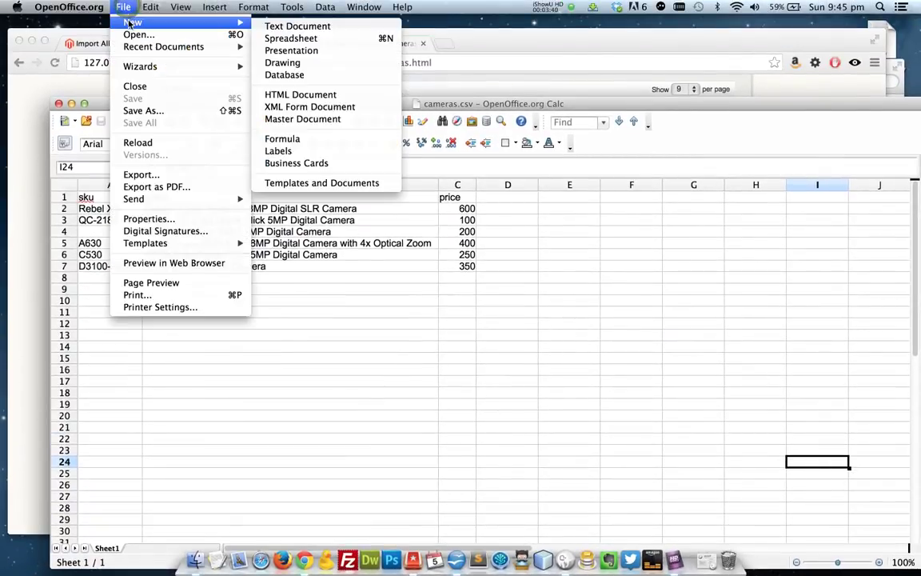
left_click(294, 37)
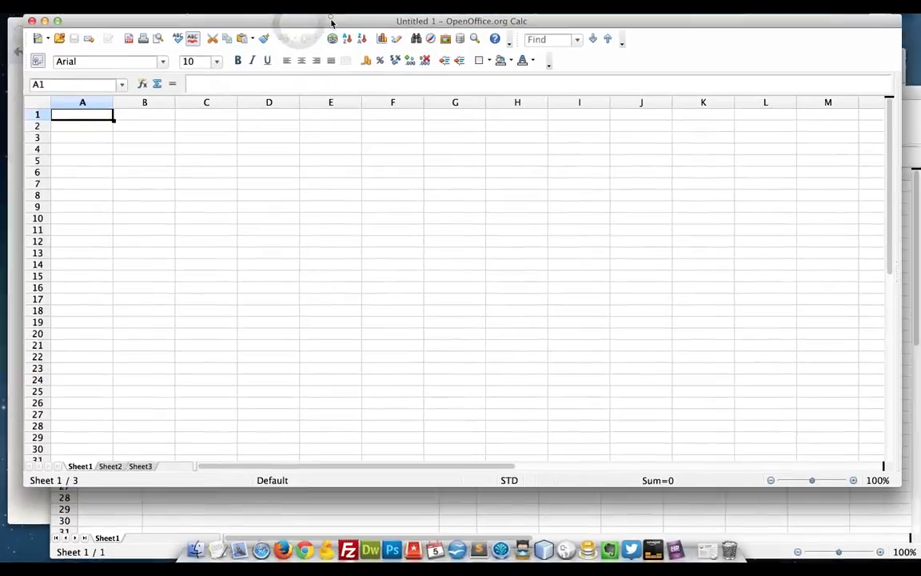
left_click_drag(331, 29, 515, 66)
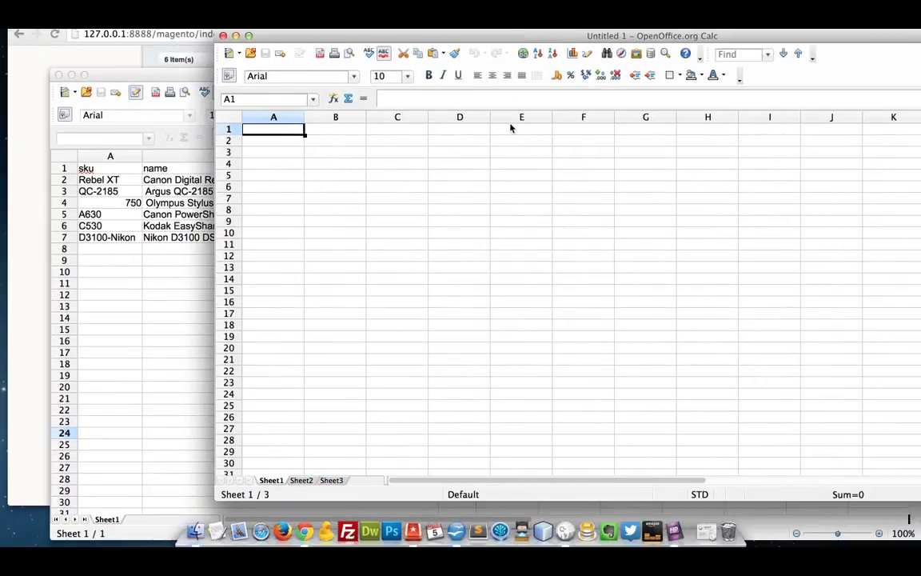
Enter the sku header with D3100-Nikon below it, and the description header in B1
type("sku")
key("Return")
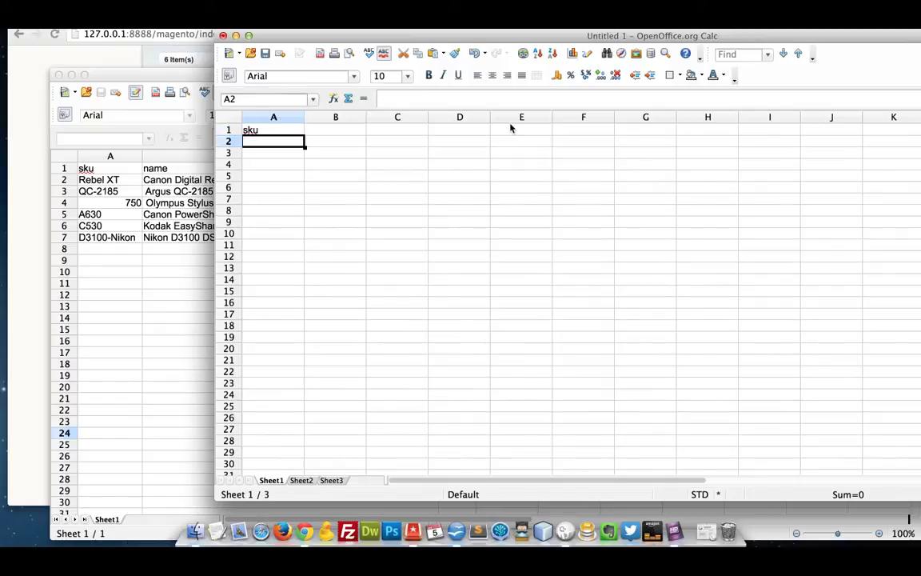
type("D3100-Nikon")
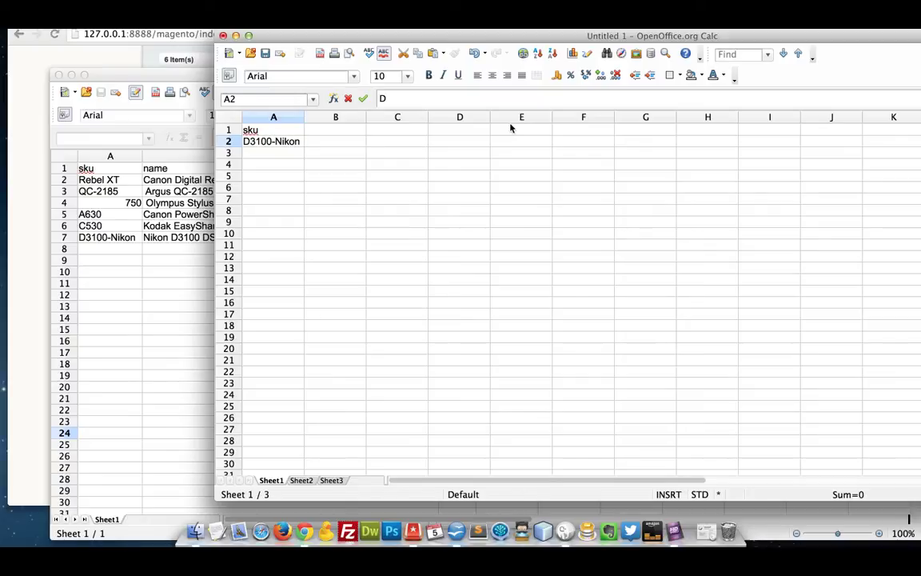
key("Tab")
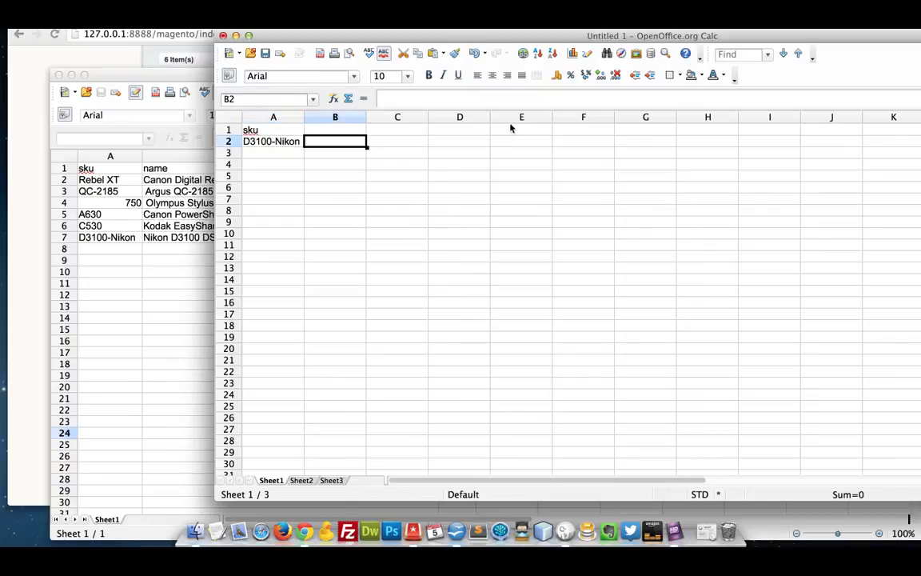
key("Up")
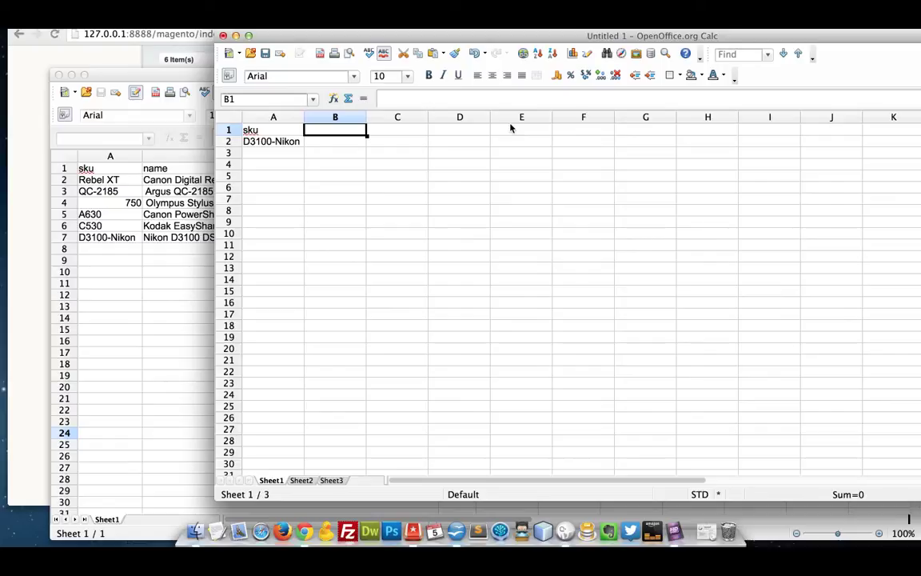
type("description")
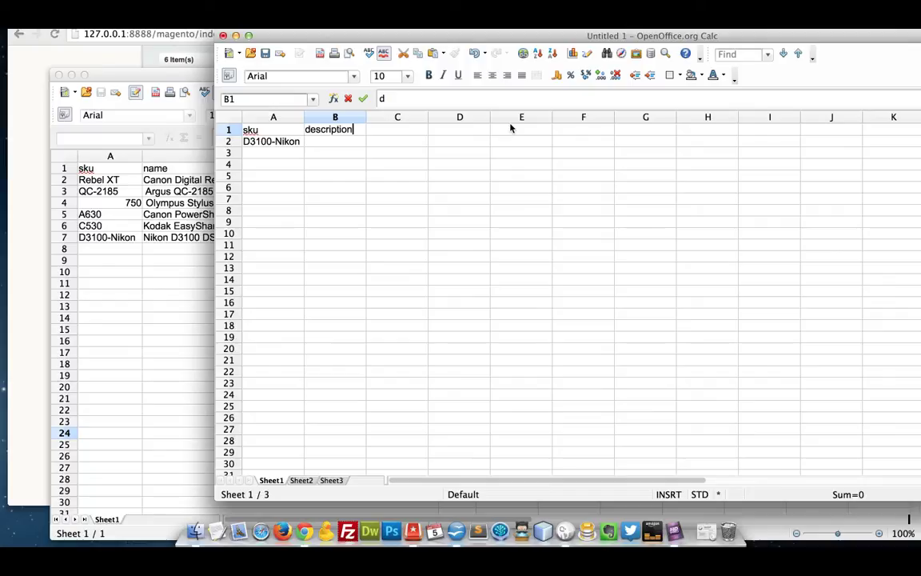
key("Return")
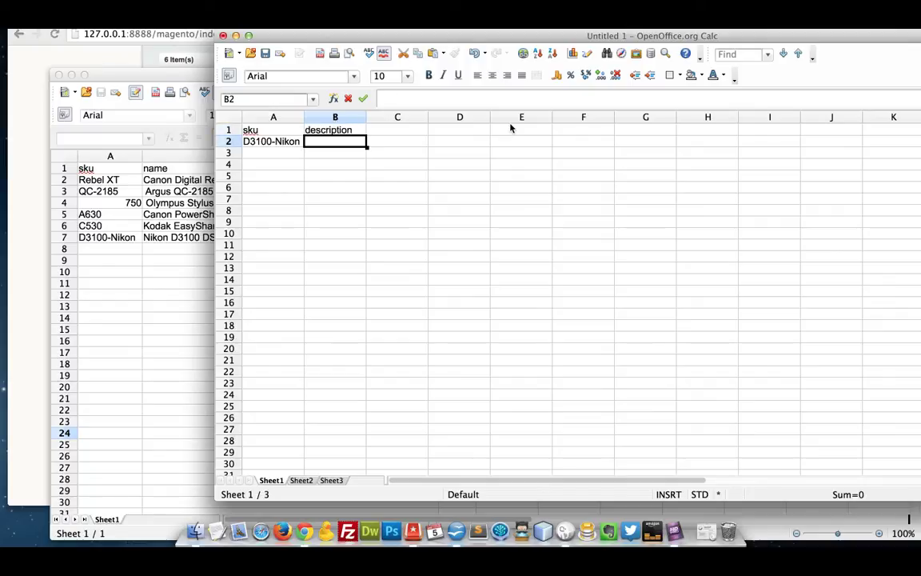
left_click_drag(364, 116, 463, 116)
Fill B2 with 'I told you it was a cool camera.' and add the price header with 200
type("I")
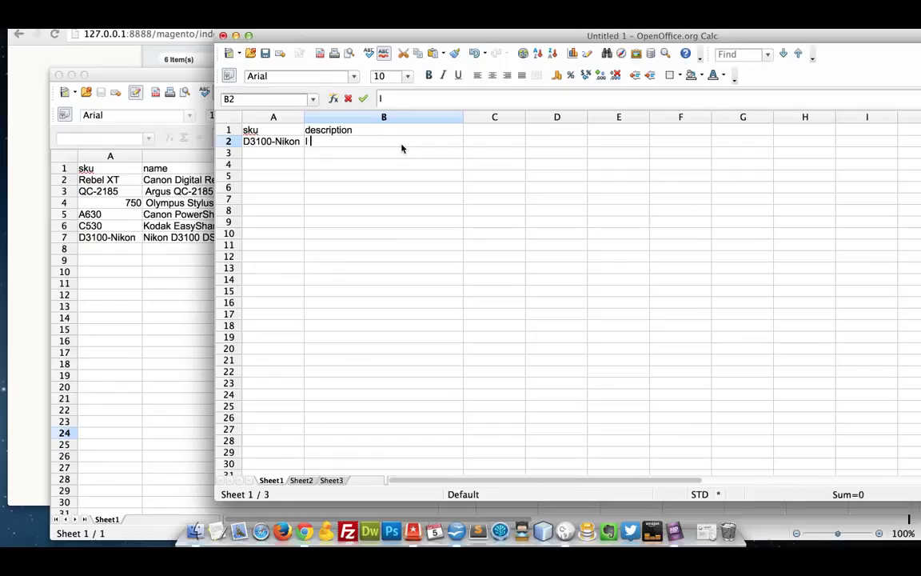
type(" told you it was a cool camera.")
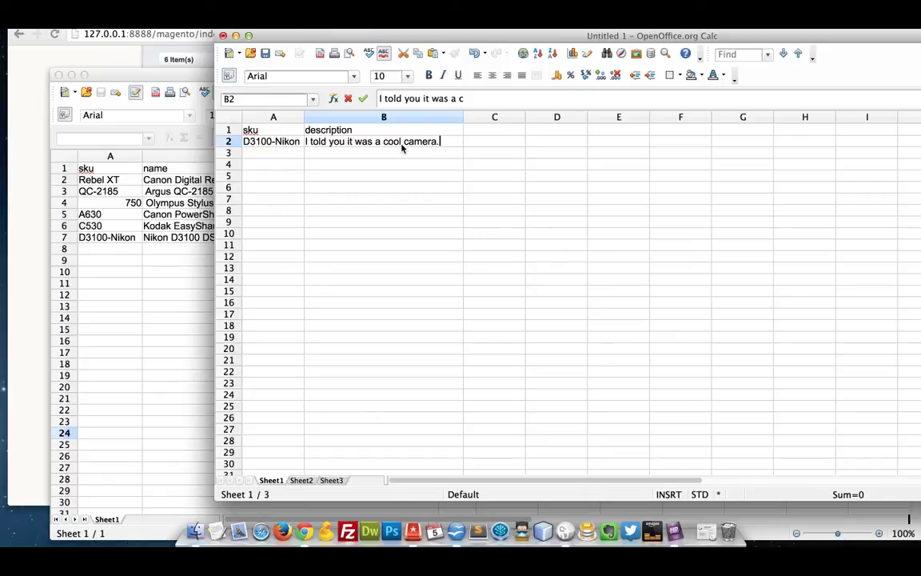
left_click(413, 163)
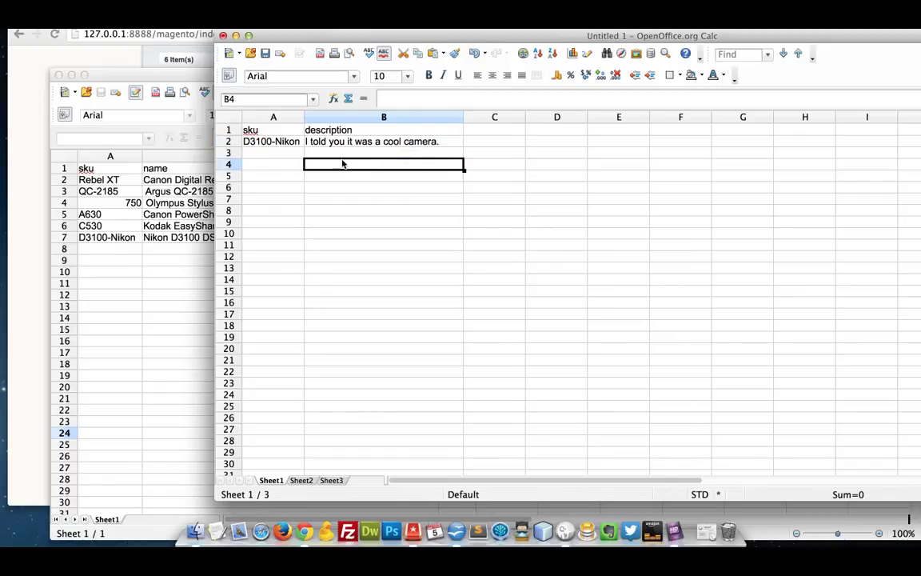
left_click(494, 133)
type("price")
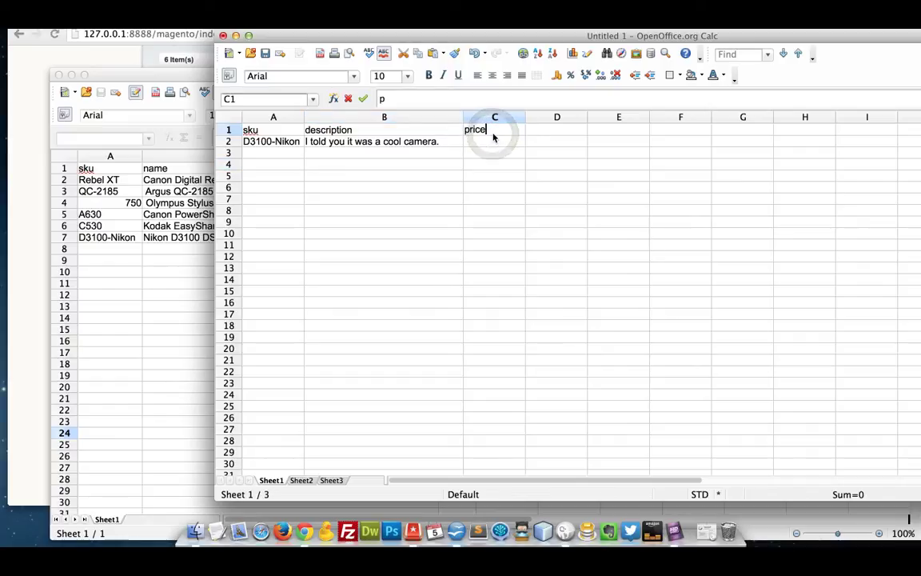
key("Return")
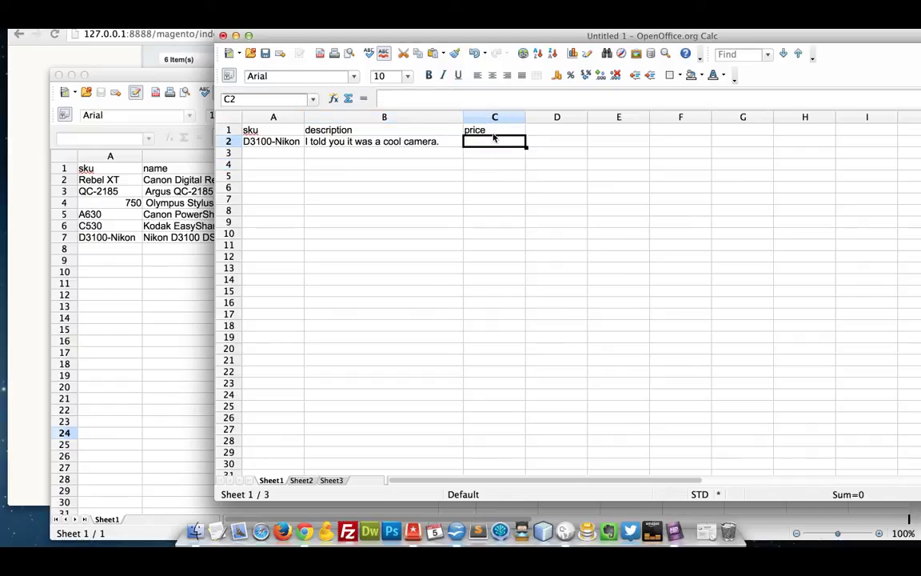
type("200")
key("Return")
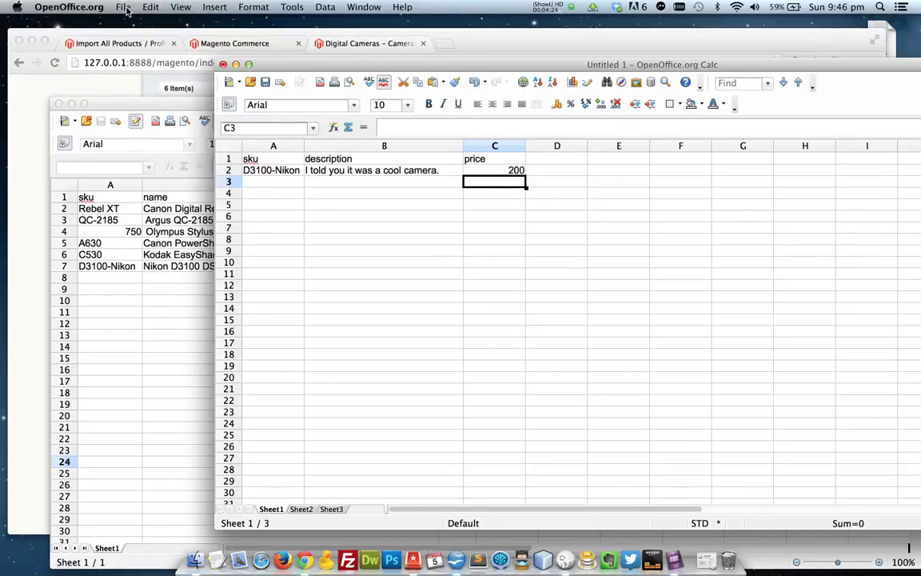
Save the new sheet to the Desktop as camera-update.csv in Text CSV with default export options
left_click(122, 7)
left_click(144, 111)
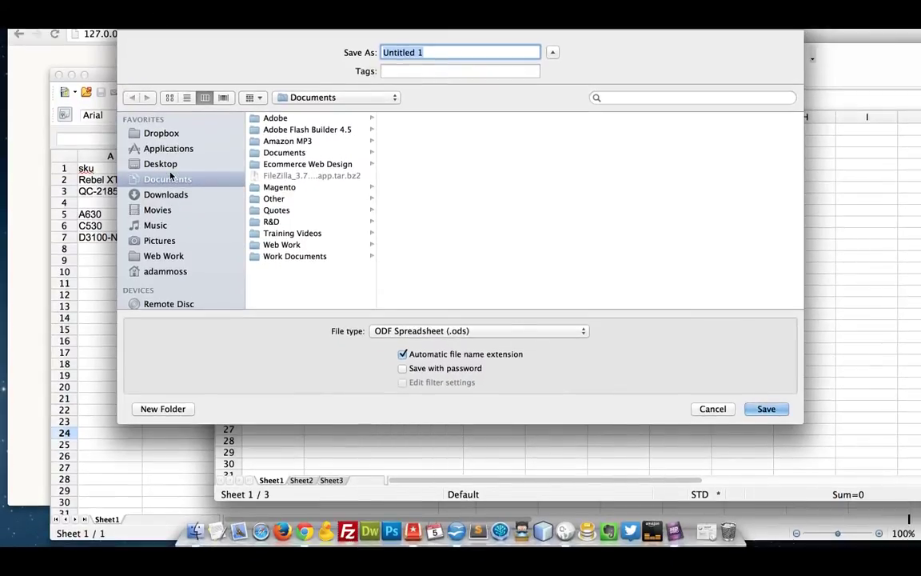
left_click(162, 164)
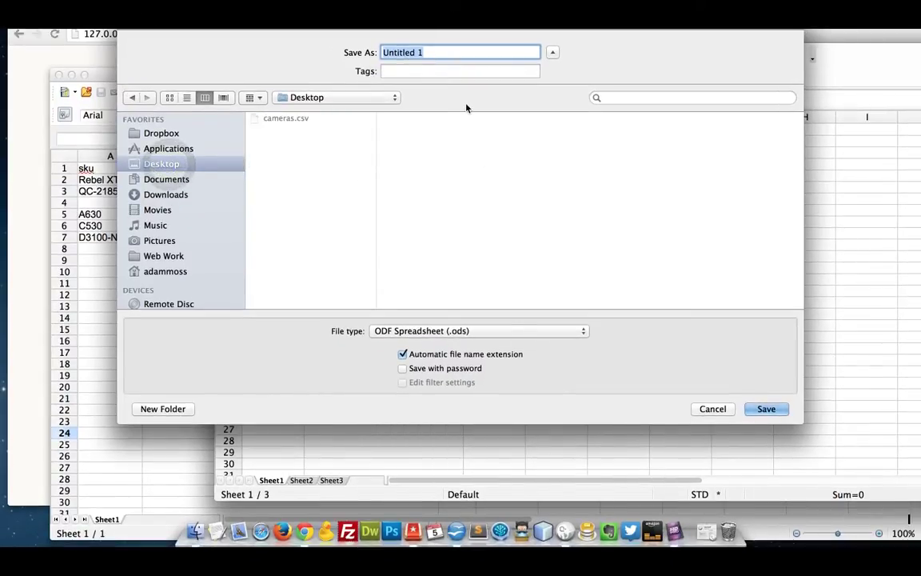
type("camera")
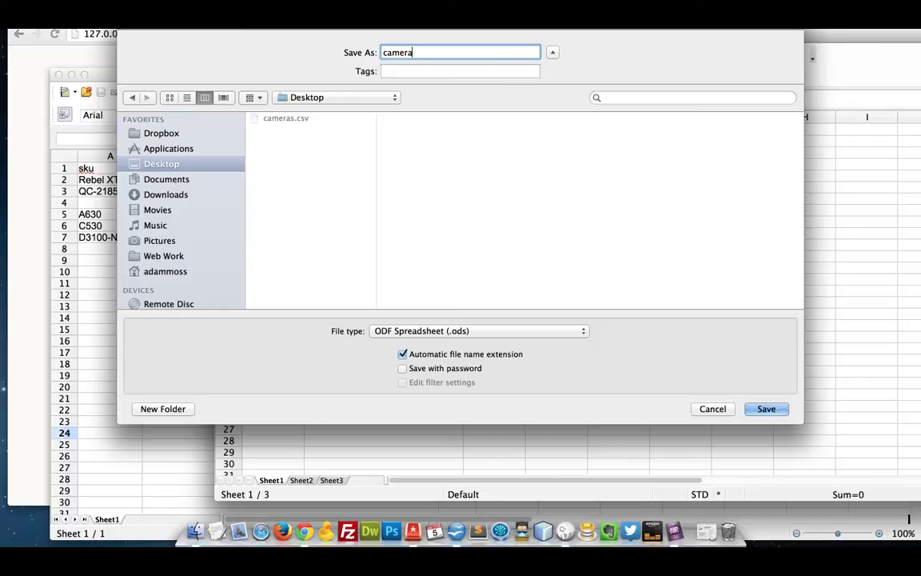
type("-update")
left_click(537, 331)
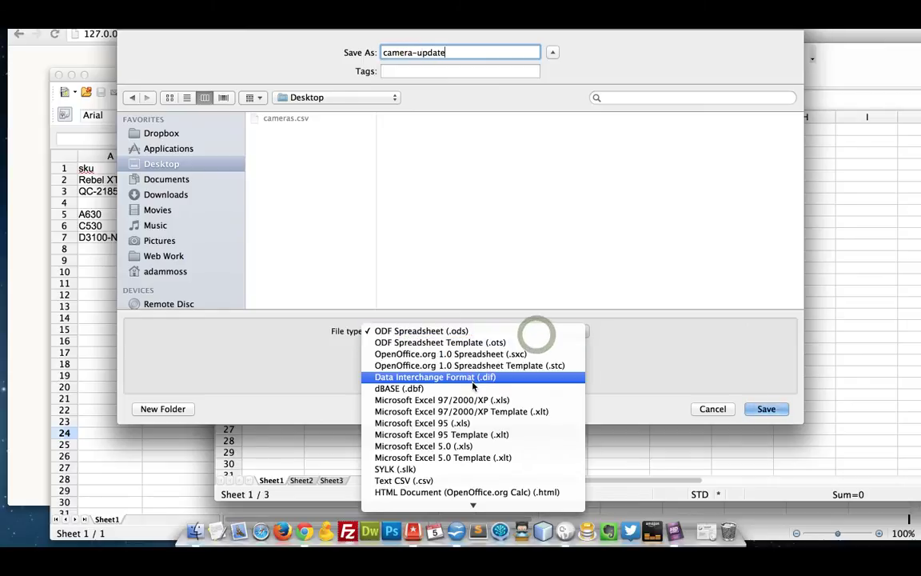
left_click(423, 458)
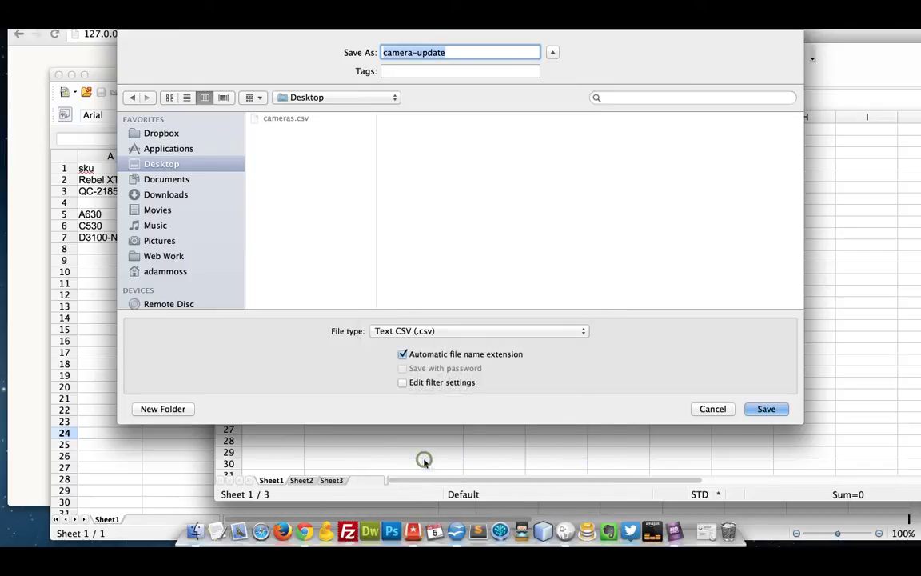
left_click(766, 408)
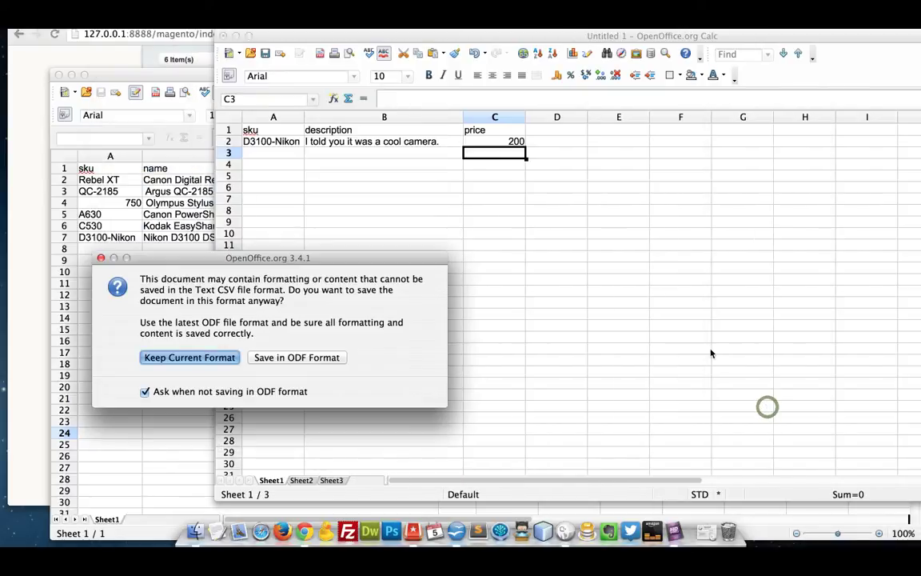
left_click(207, 358)
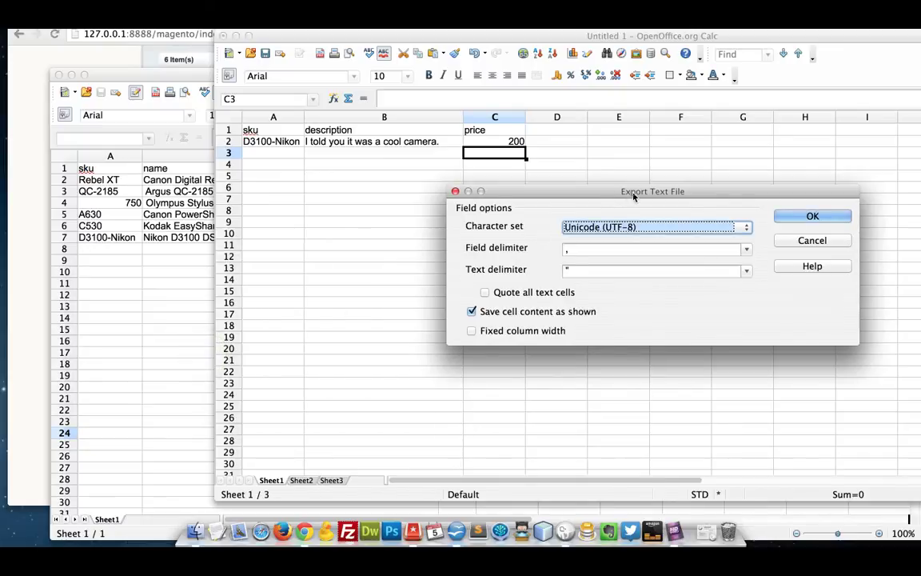
left_click_drag(634, 196, 590, 193)
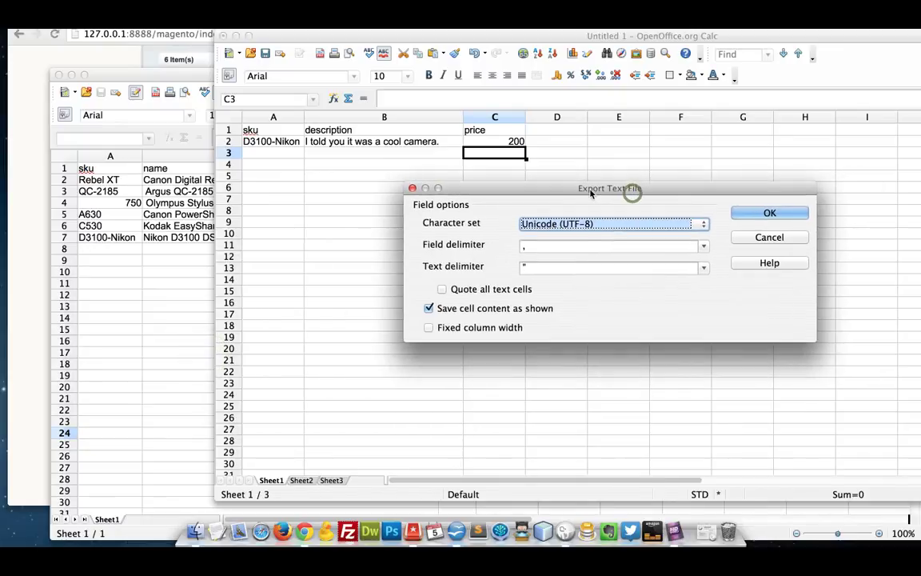
left_click(761, 214)
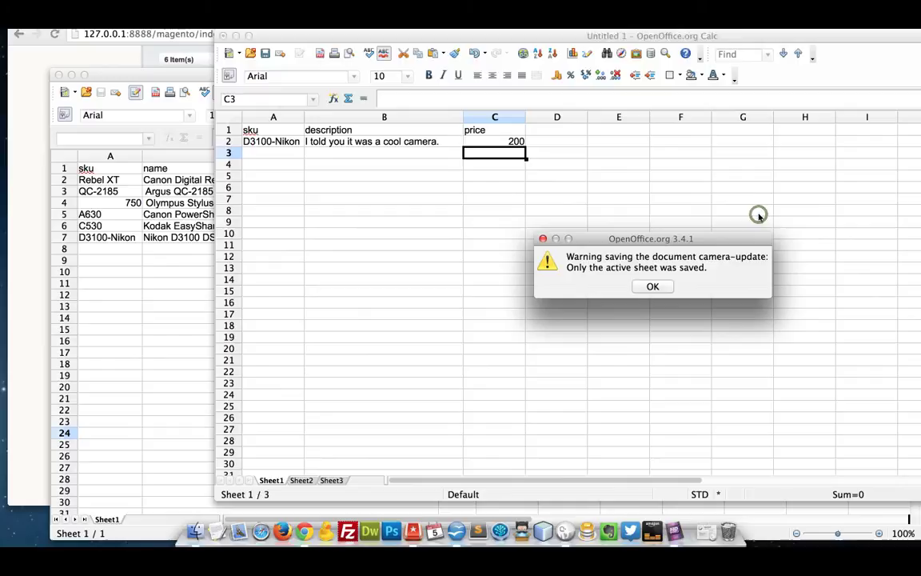
left_click(652, 287)
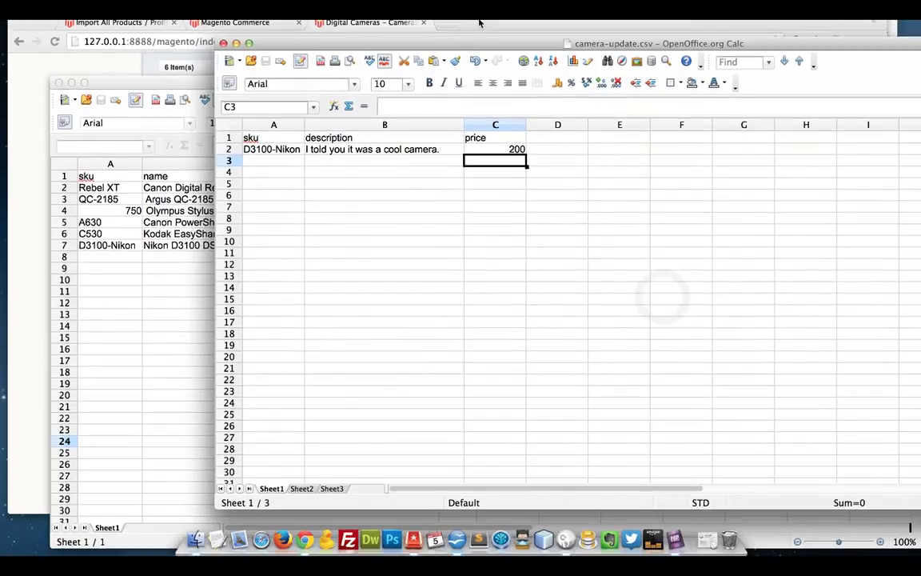
Confirm the Nikon D3100 page still shows $350.00 and 'A really cool camera!!', then return to the admin
left_click(479, 23)
left_click(450, 394)
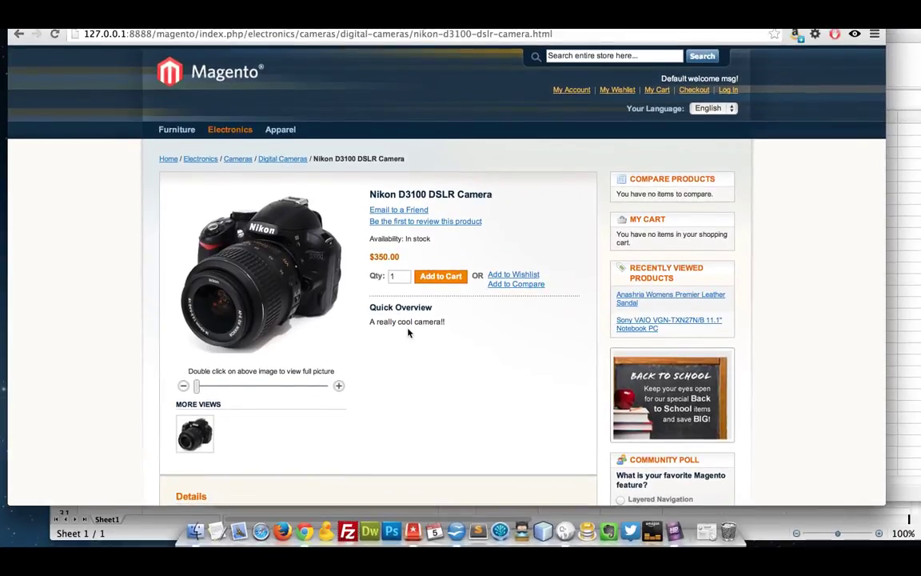
scroll(408, 331, "down", 3)
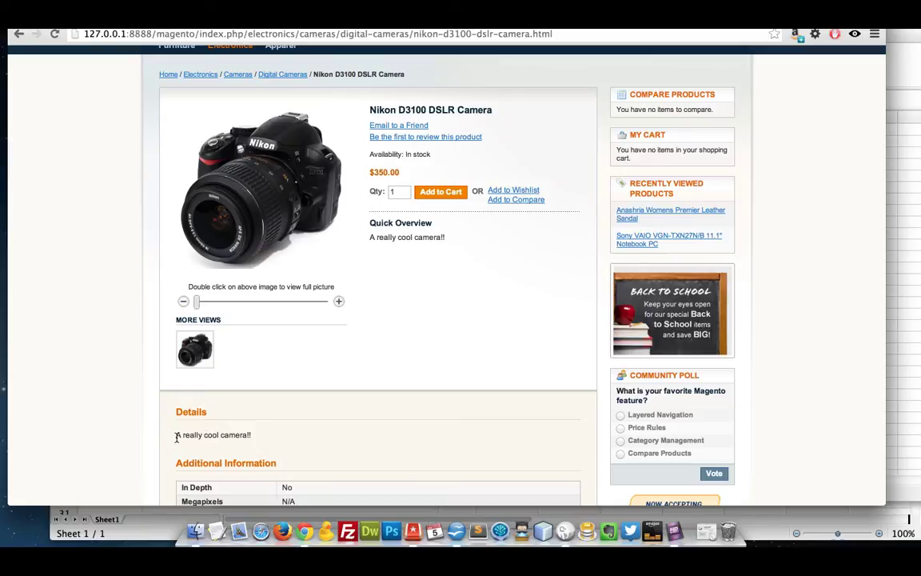
triple_click(178, 435)
left_click(349, 340)
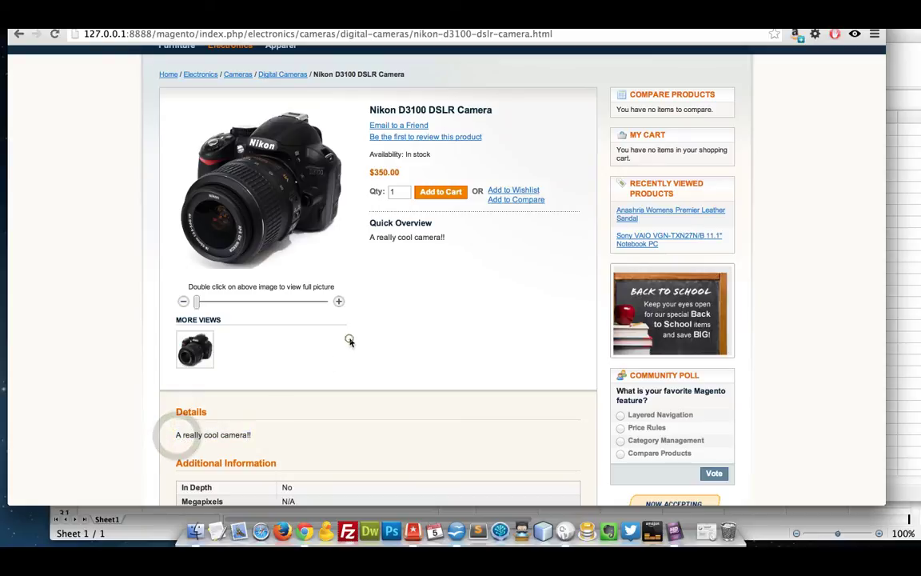
key("ctrl+Tab")
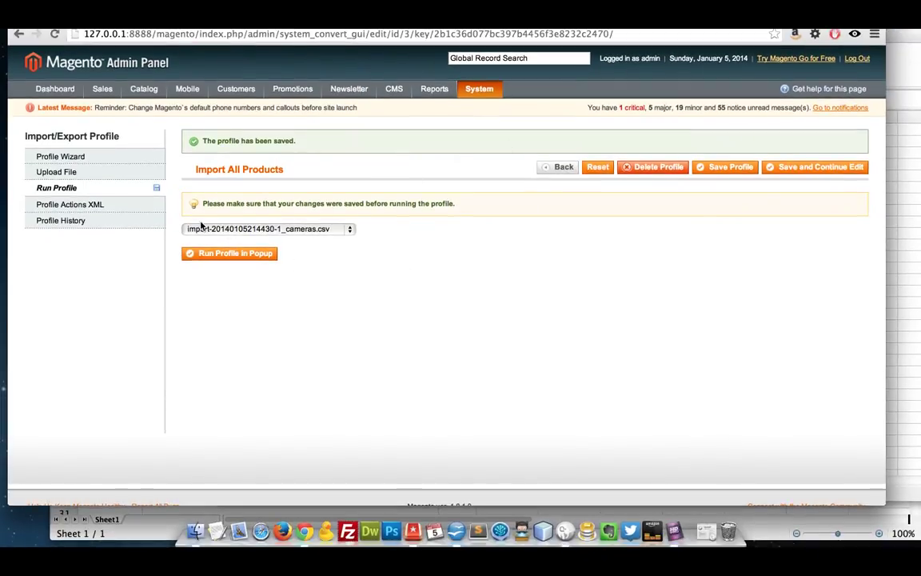
Upload camera-update.csv from the Desktop to the Import All Products profile and save it
left_click(120, 173)
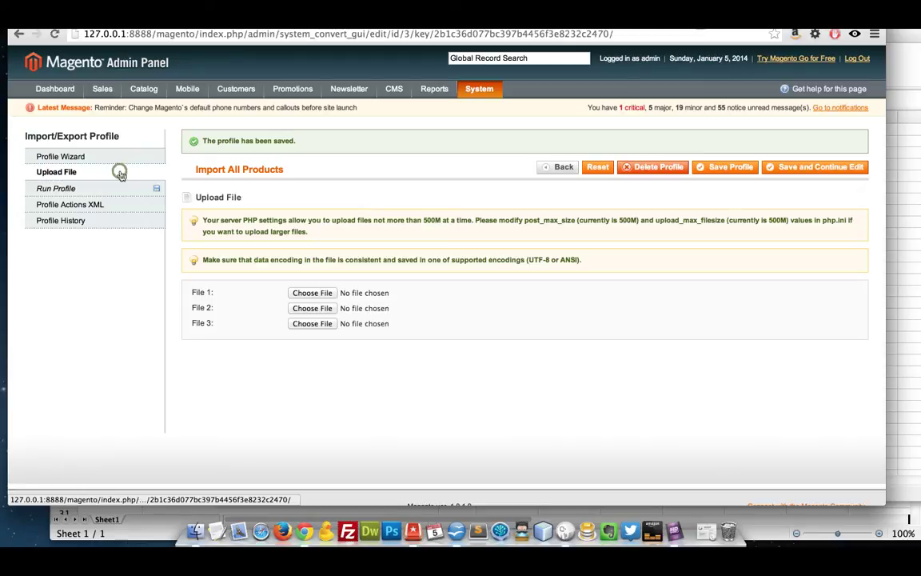
left_click(330, 294)
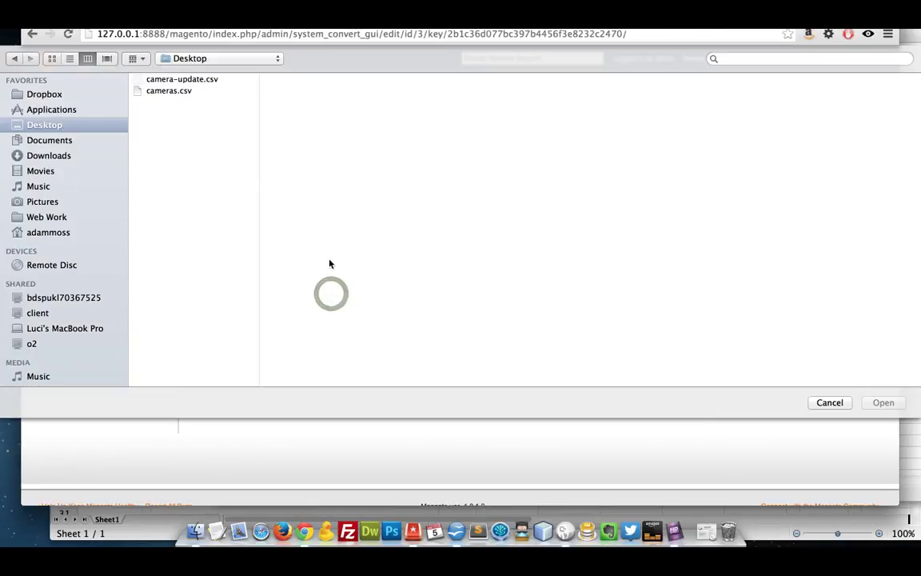
left_click(183, 80)
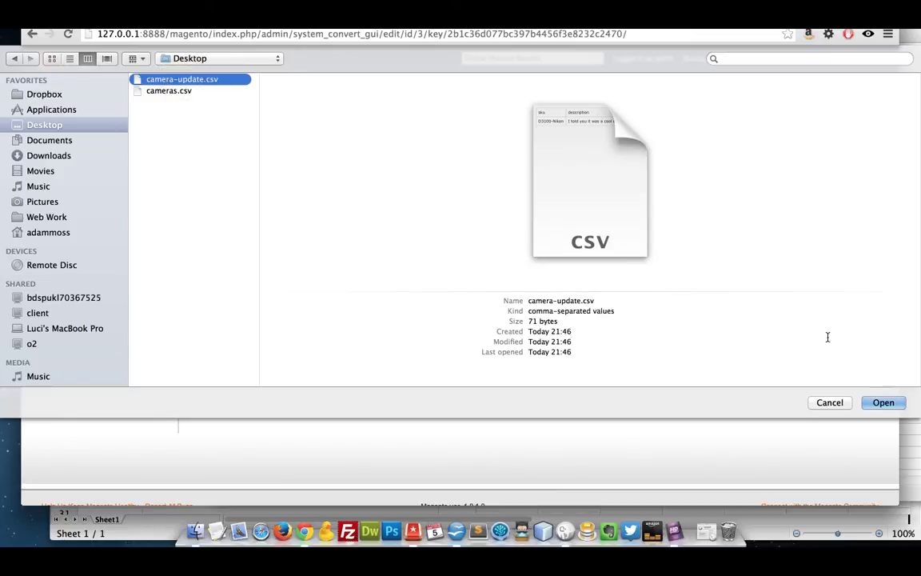
left_click(883, 402)
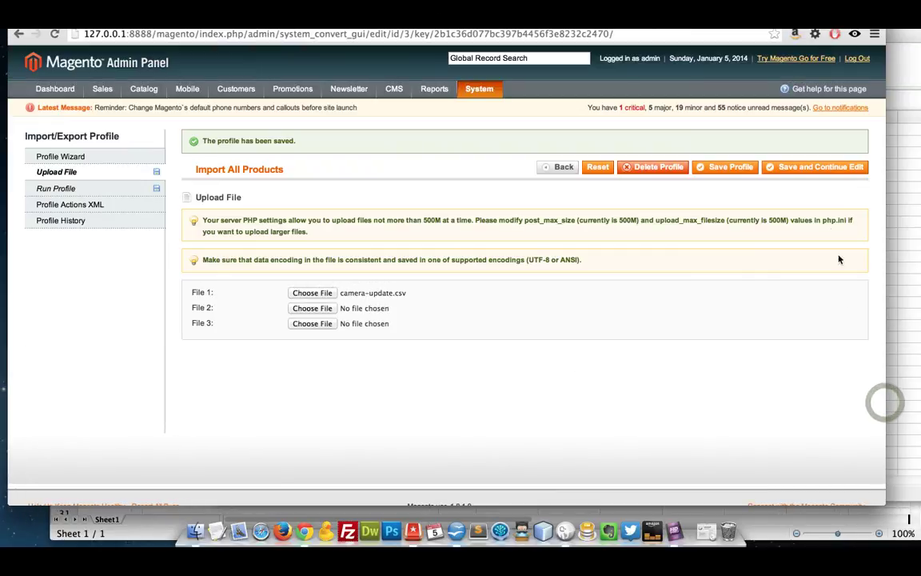
left_click(809, 171)
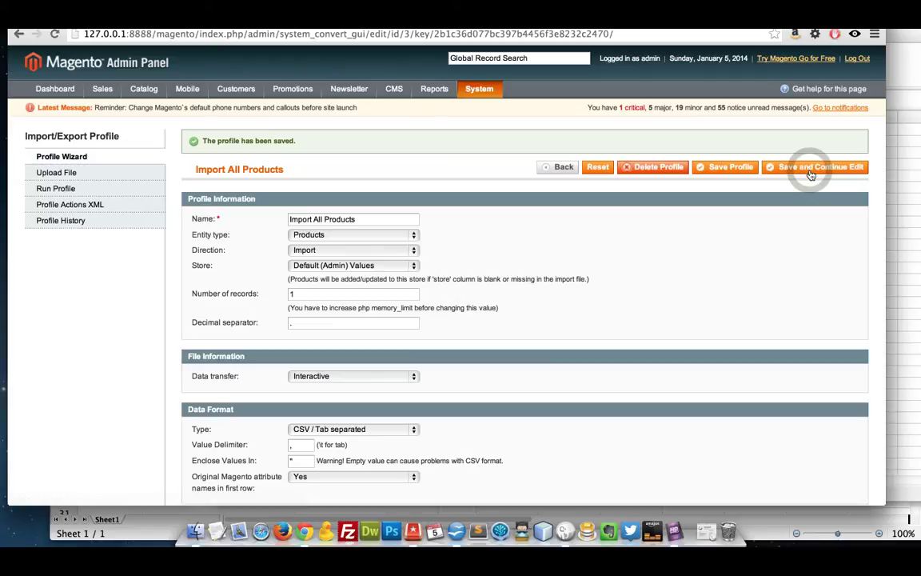
Run the profile on camera-update.csv in the popup window
left_click(100, 187)
left_click(236, 229)
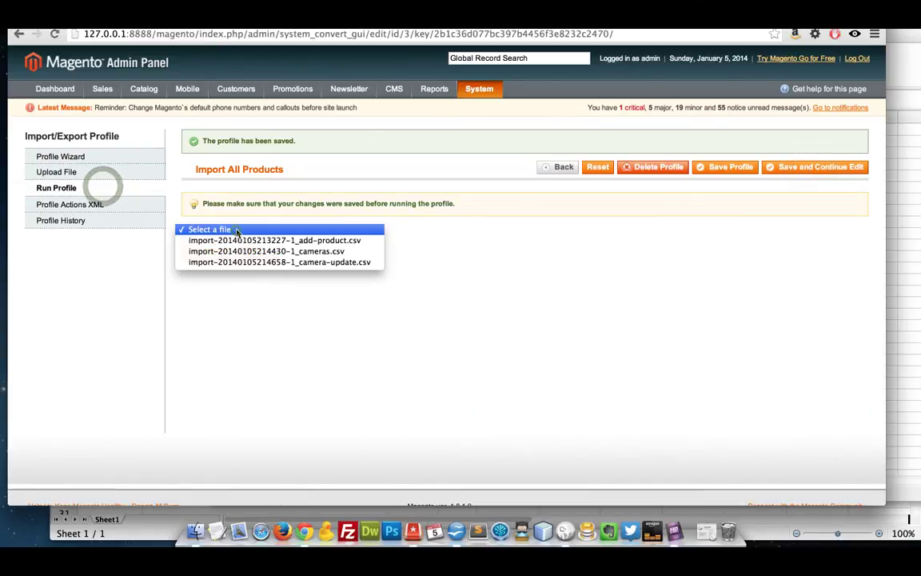
left_click(323, 268)
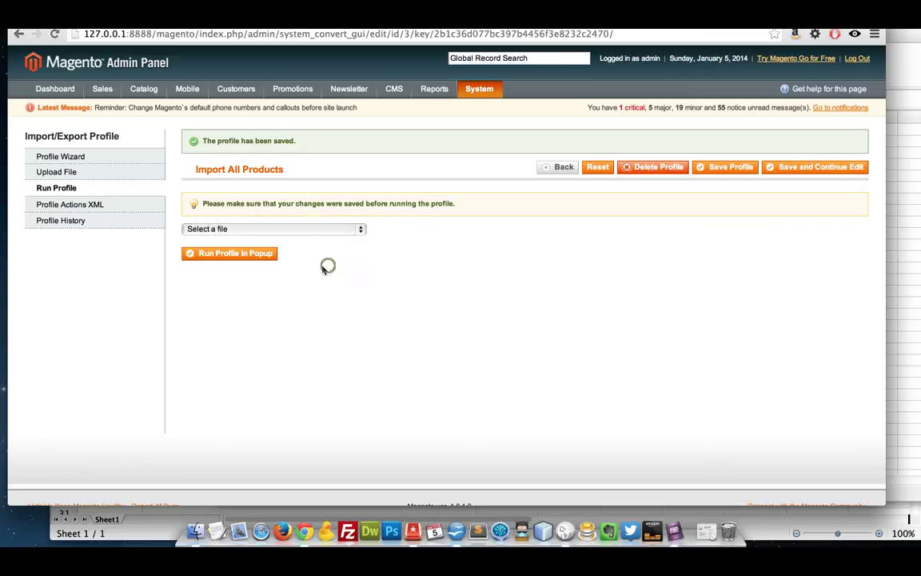
left_click(235, 254)
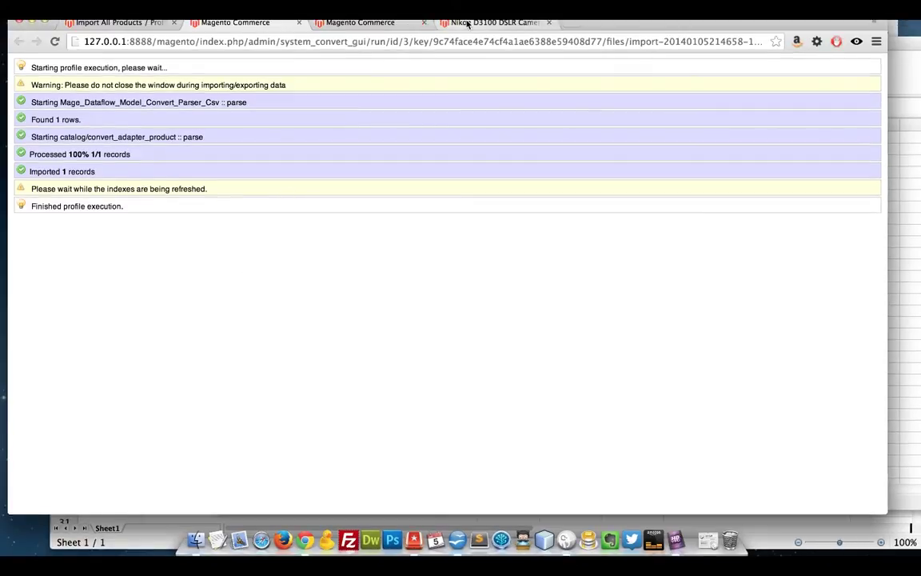
Check that the Nikon D3100 page shows $200.00 and 'I told you it was a cool camera.', matching the camera-update spreadsheet
left_click(419, 21)
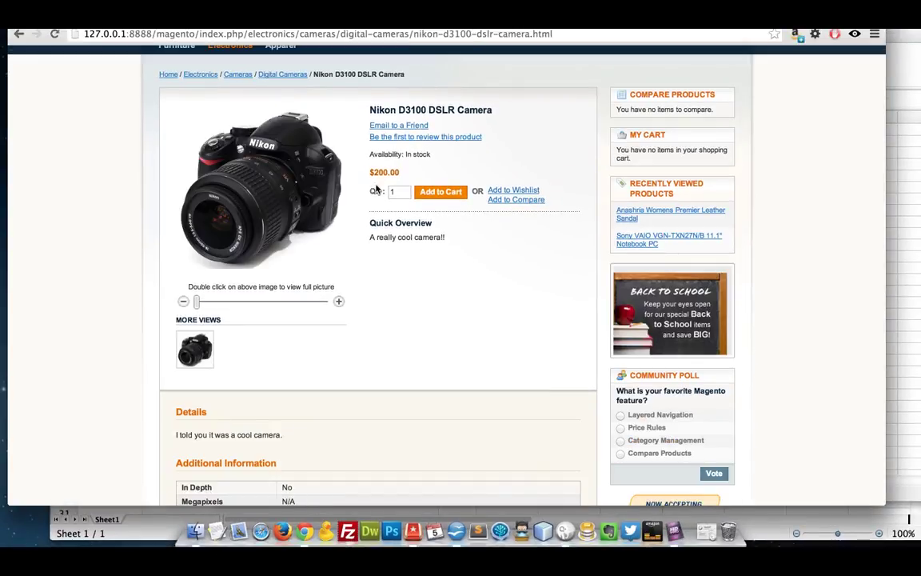
triple_click(284, 434)
left_click(349, 370)
left_click(910, 222)
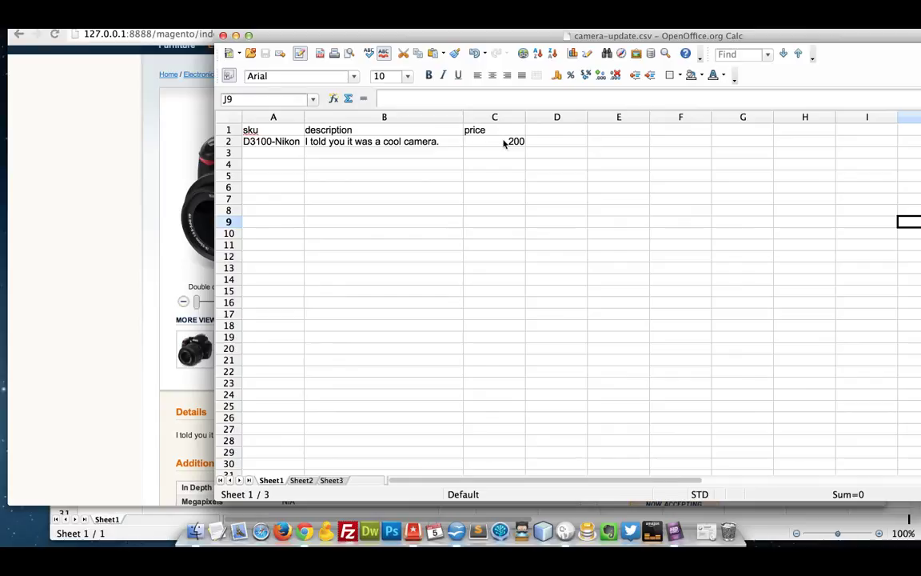
left_click(147, 227)
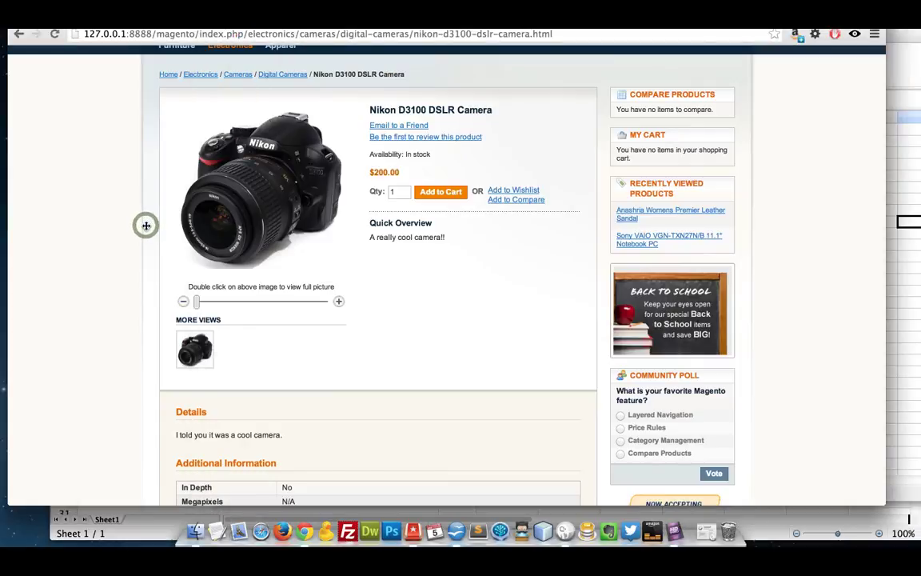